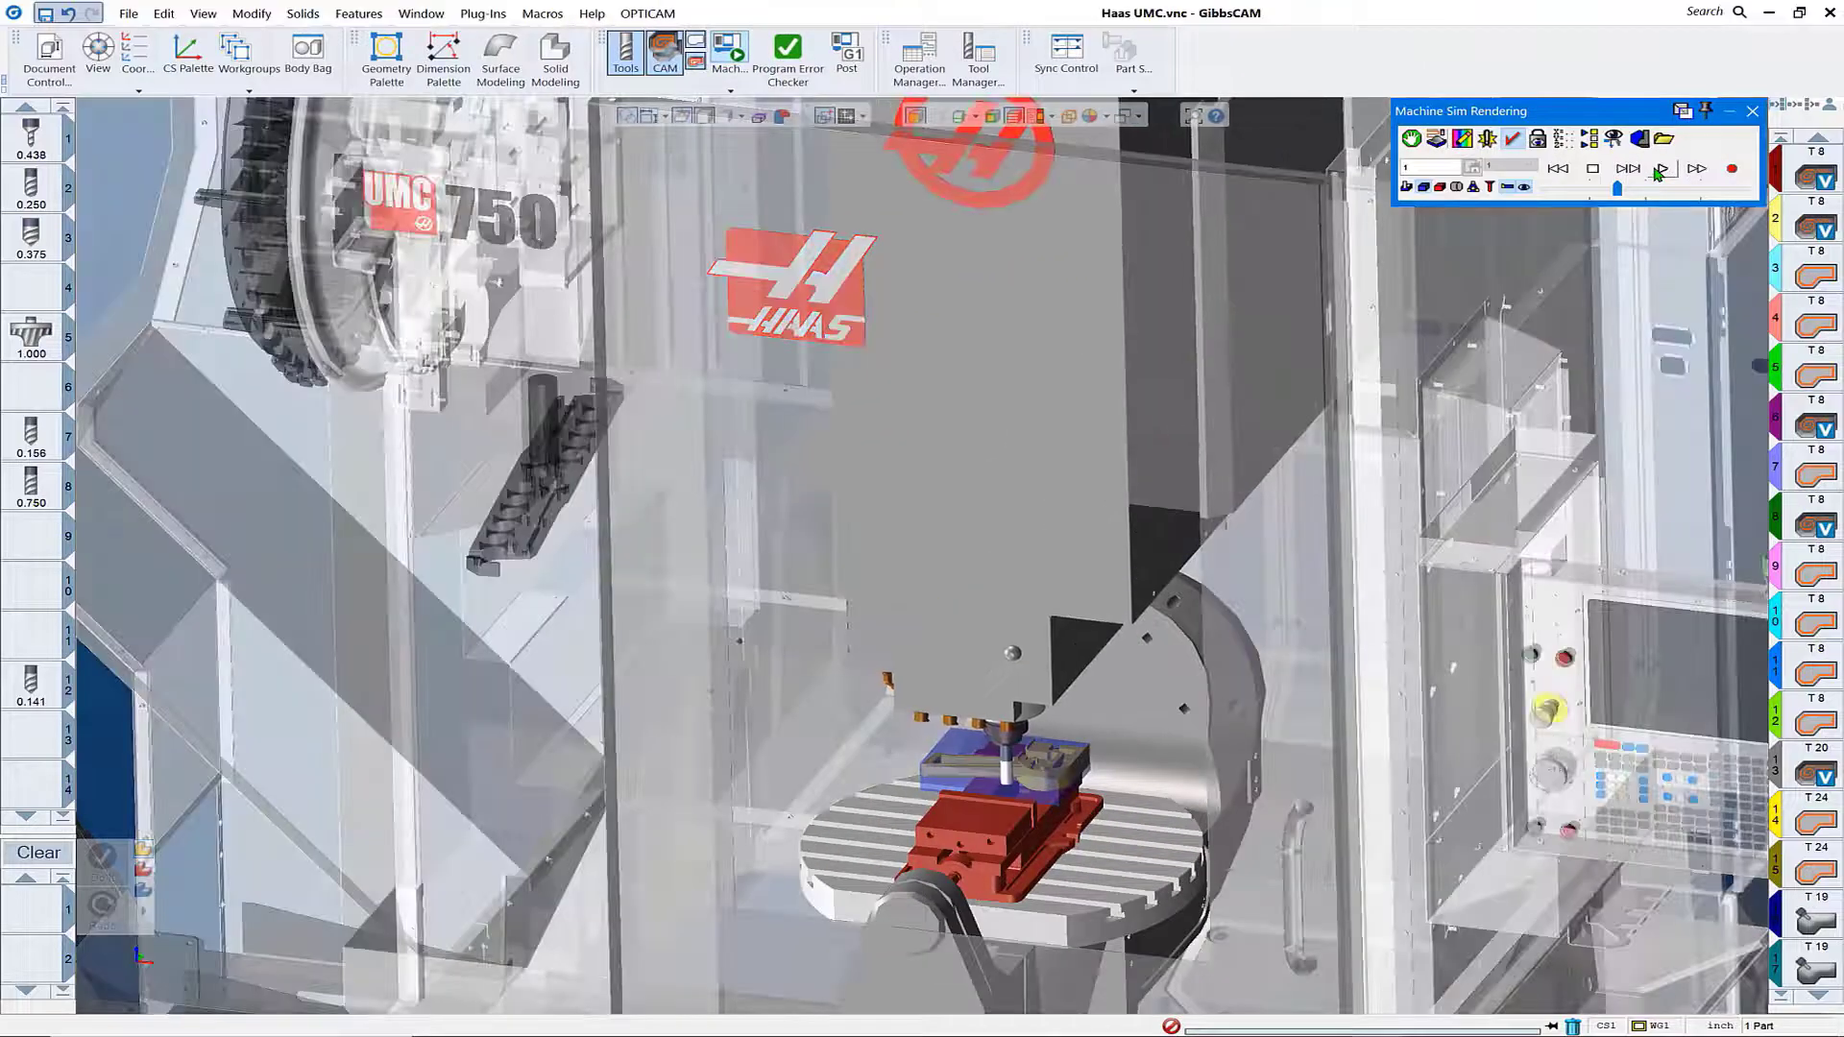
Play the machine simulation of the Haas UMC.vnc part on the UMC 750.
click(1659, 170)
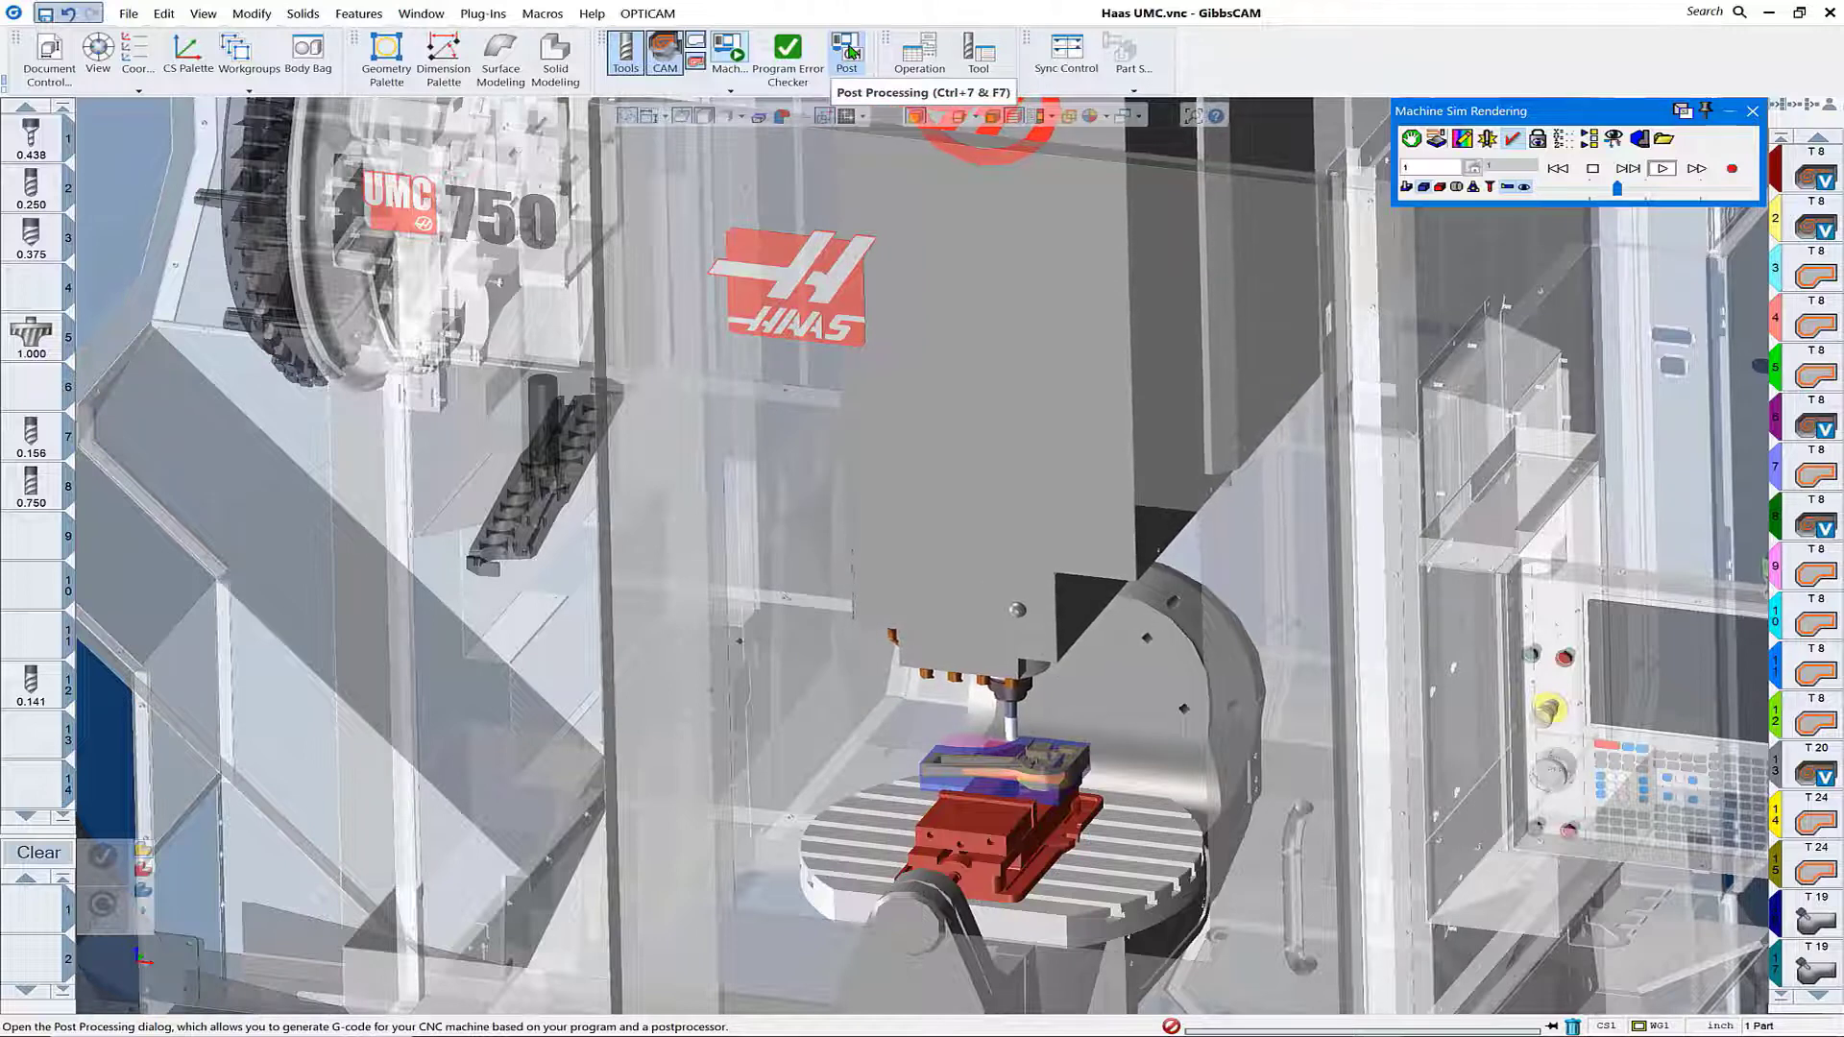
Set Haas UMC.NCF in Post Processor Edits as the post output, leaving Minimize Line Numbers off.
click(849, 53)
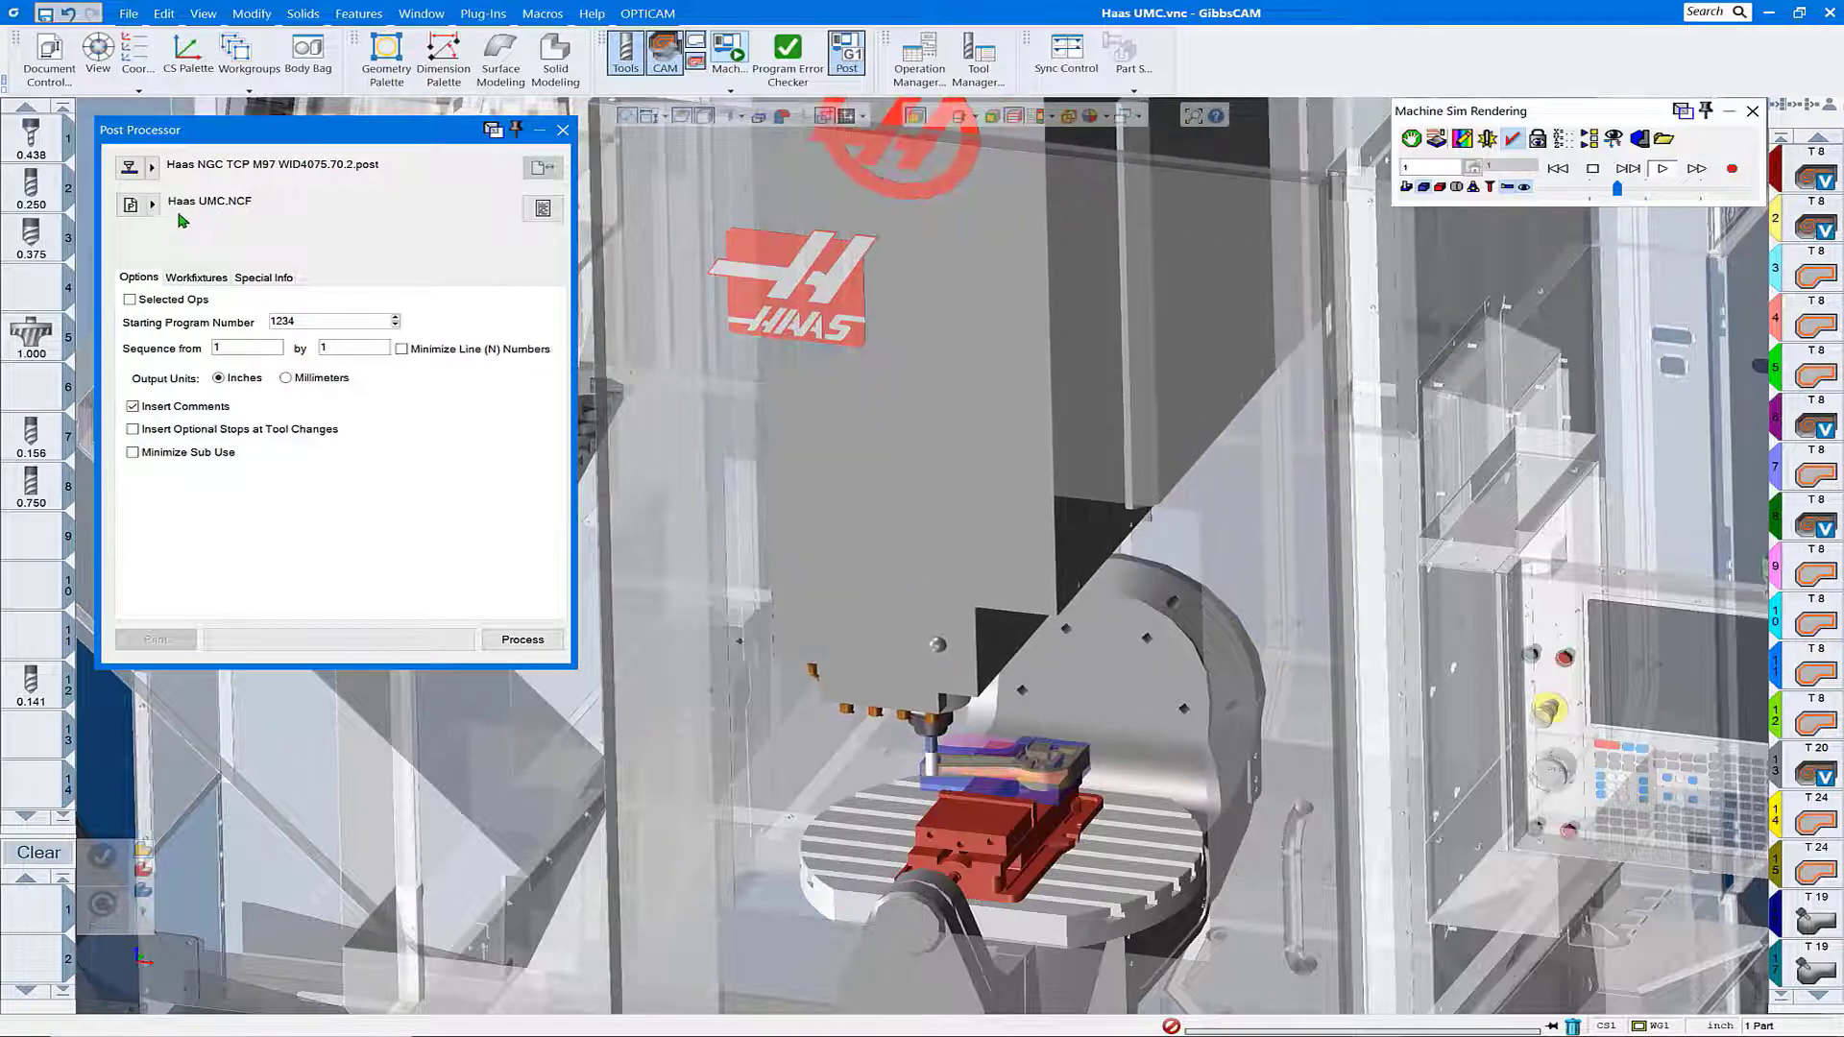
click(128, 205)
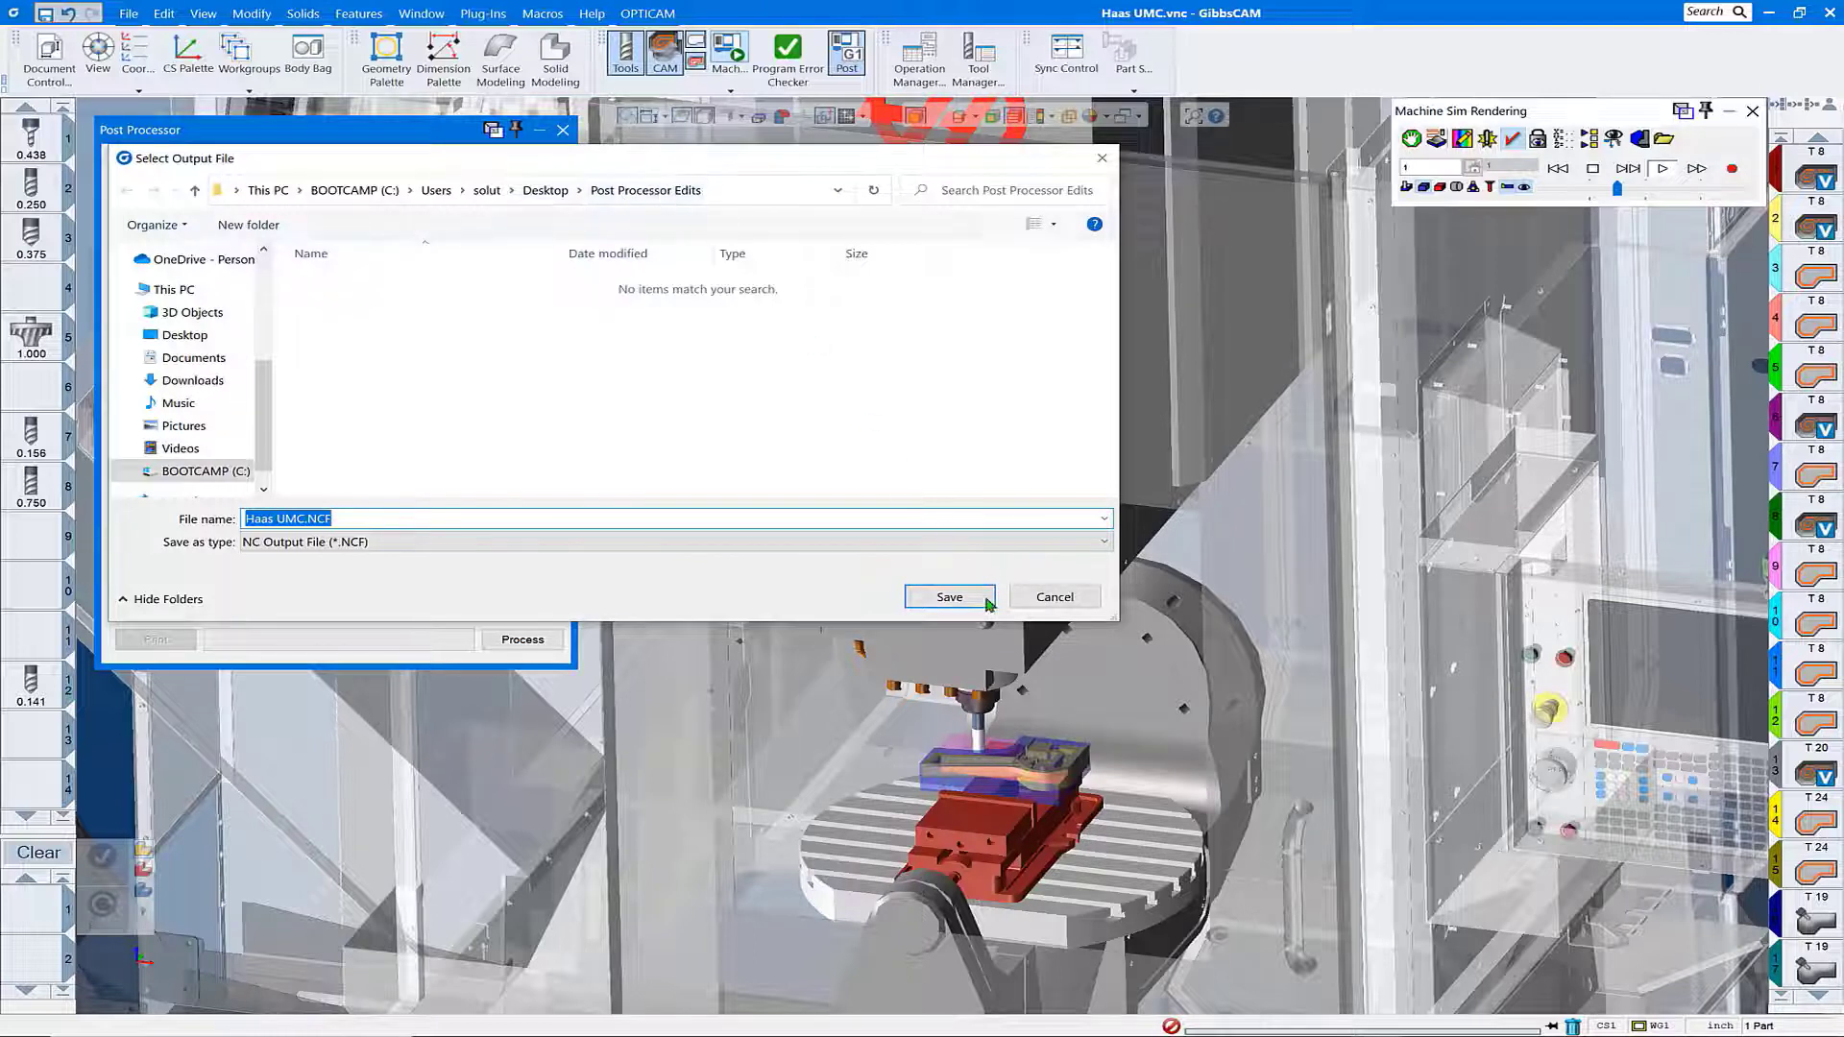
click(949, 596)
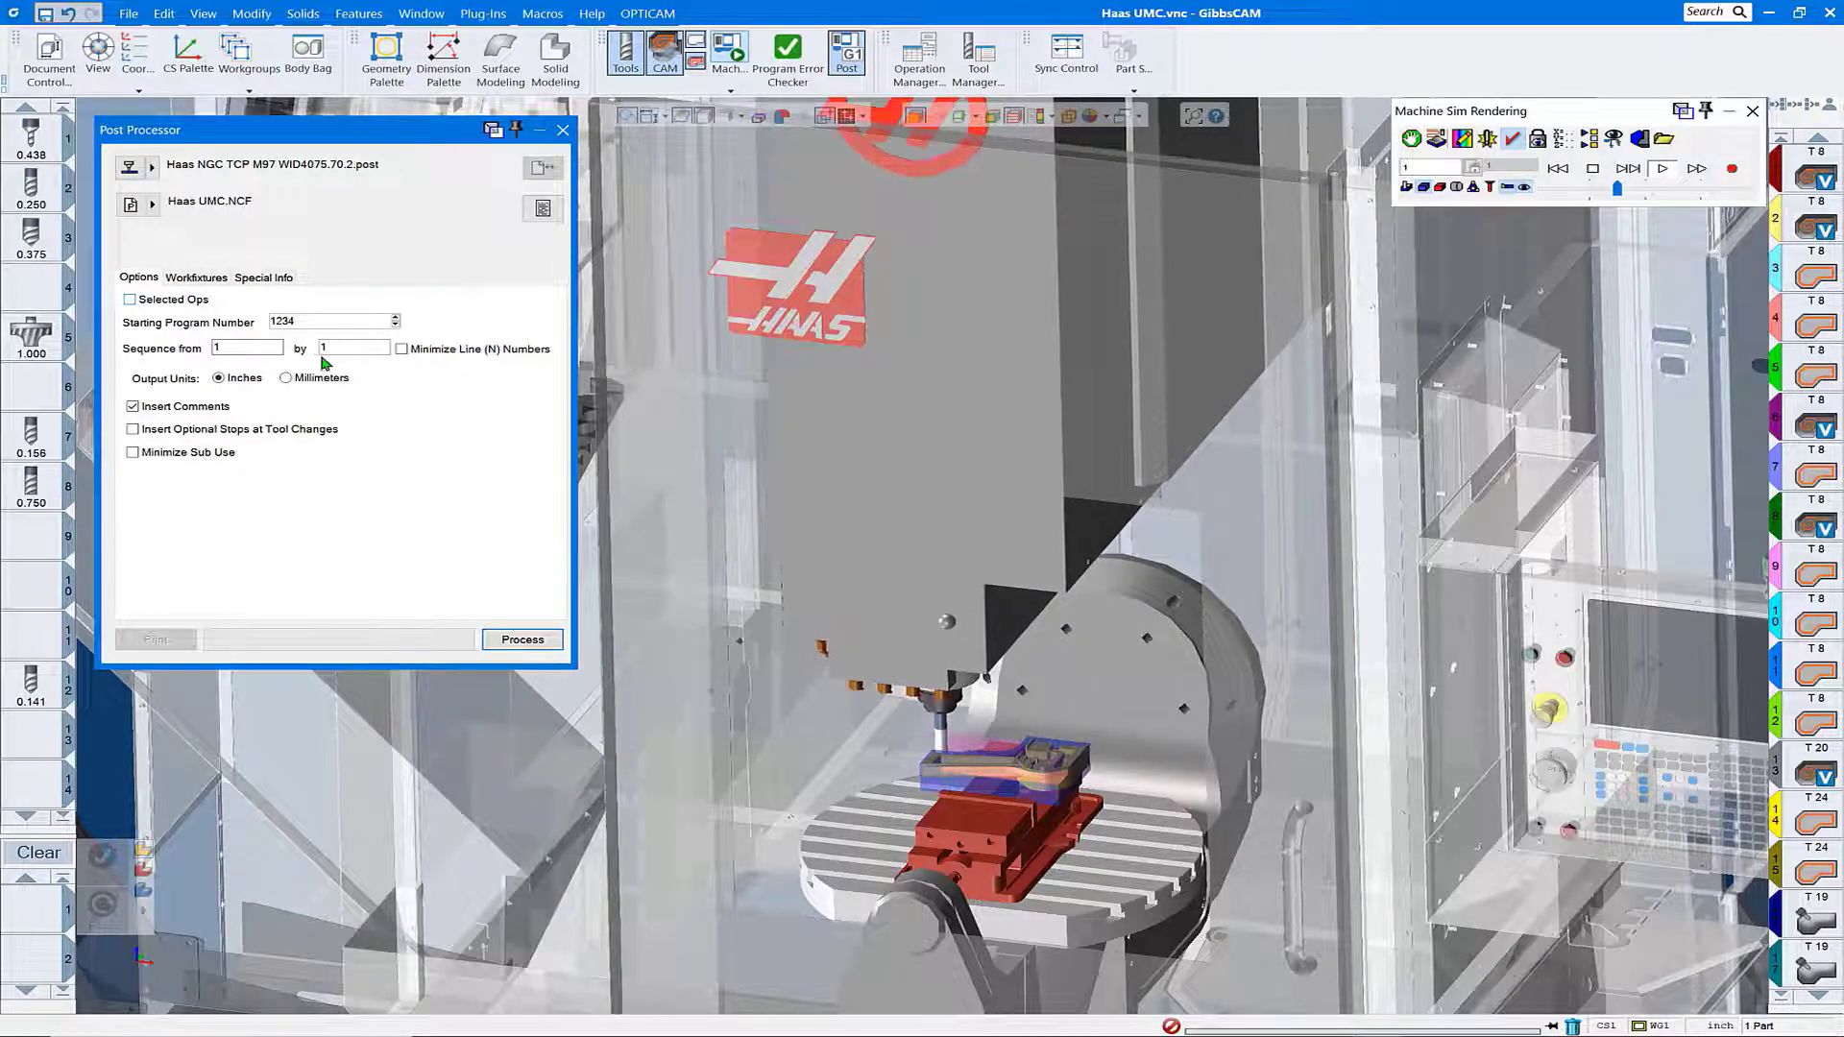
click(401, 349)
click(402, 349)
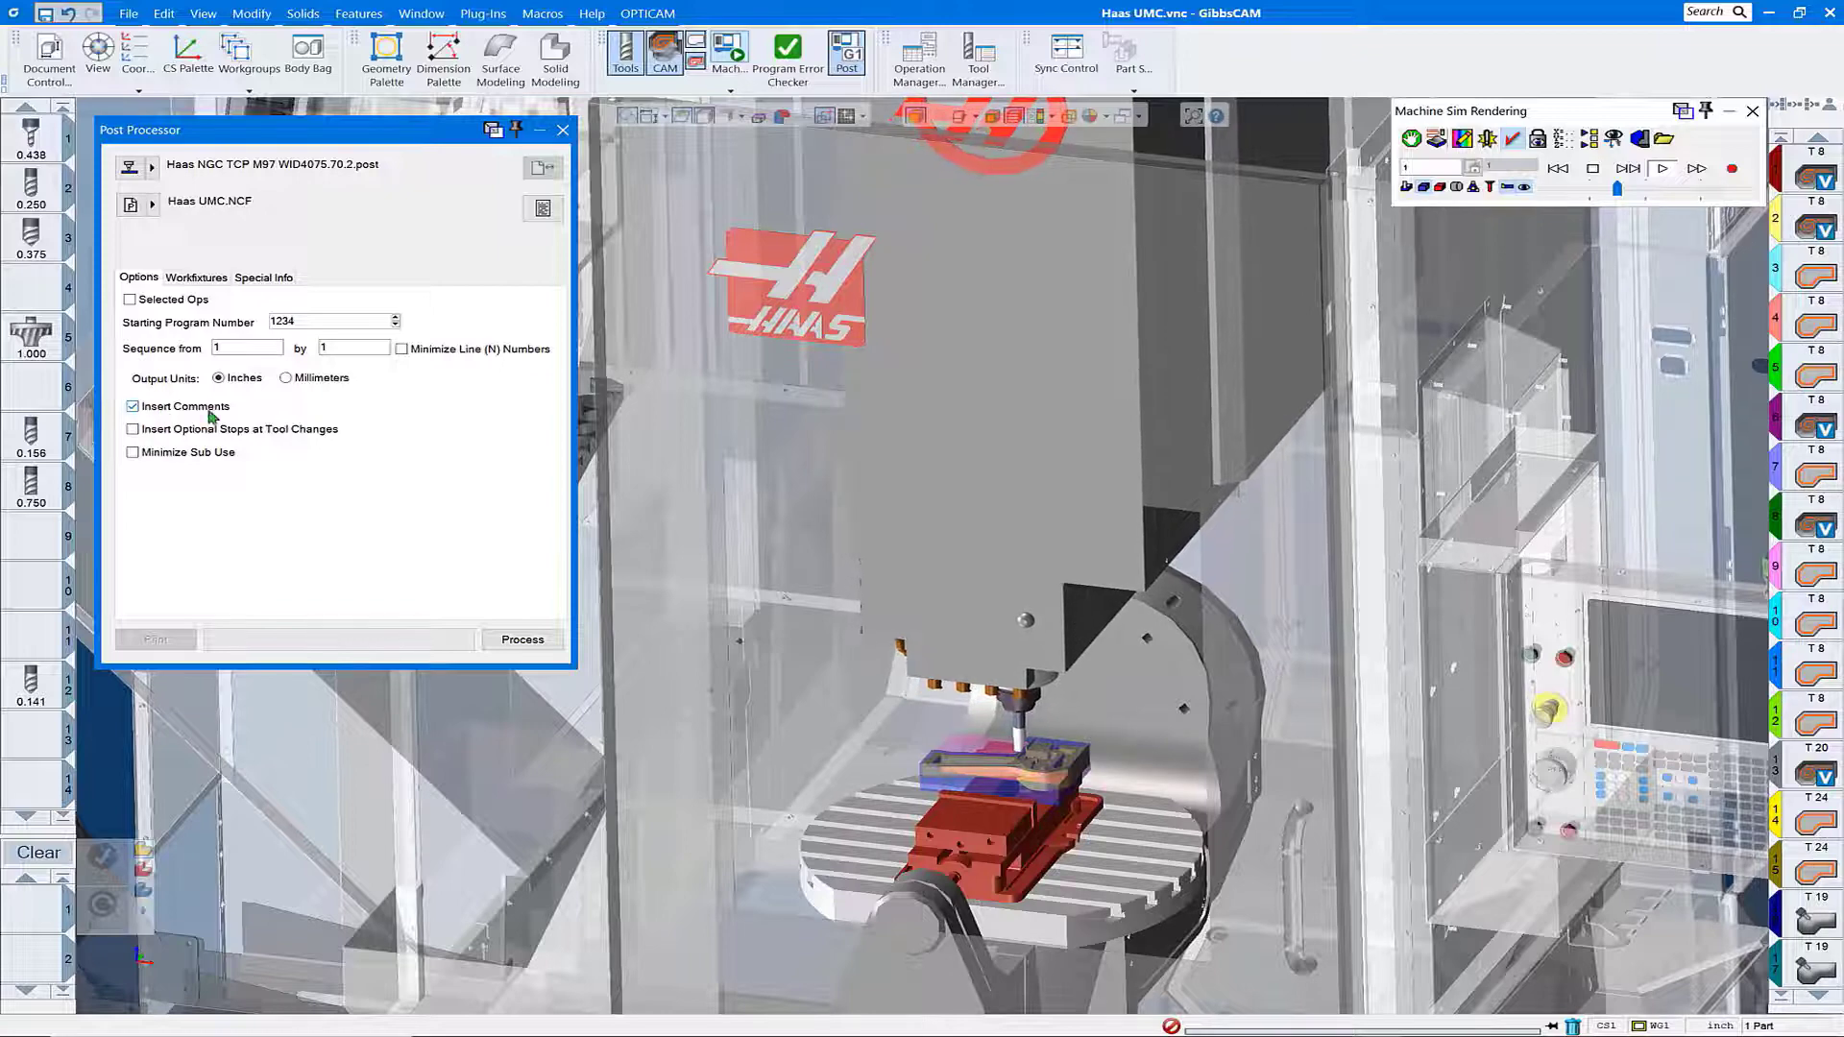
Review the Post Processor Comments preferences, then process the program with the Haas NGC TCP post.
click(161, 13)
click(133, 14)
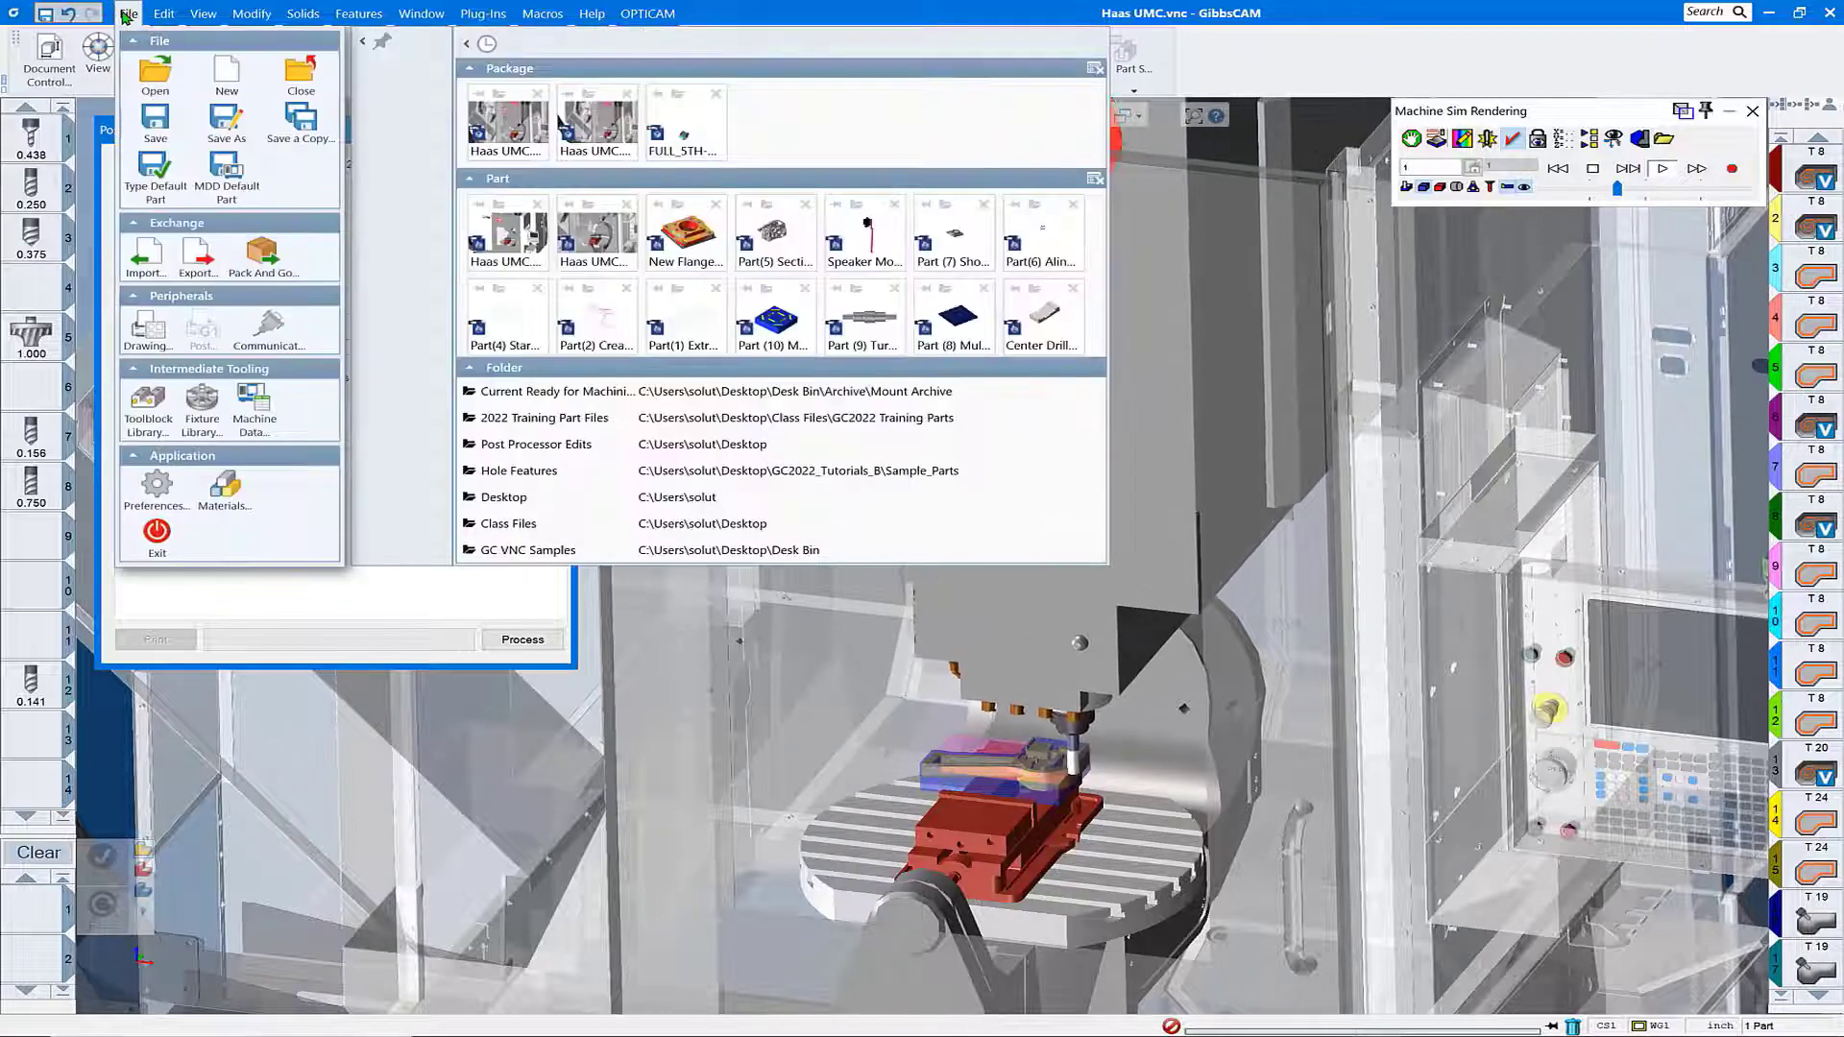
click(158, 490)
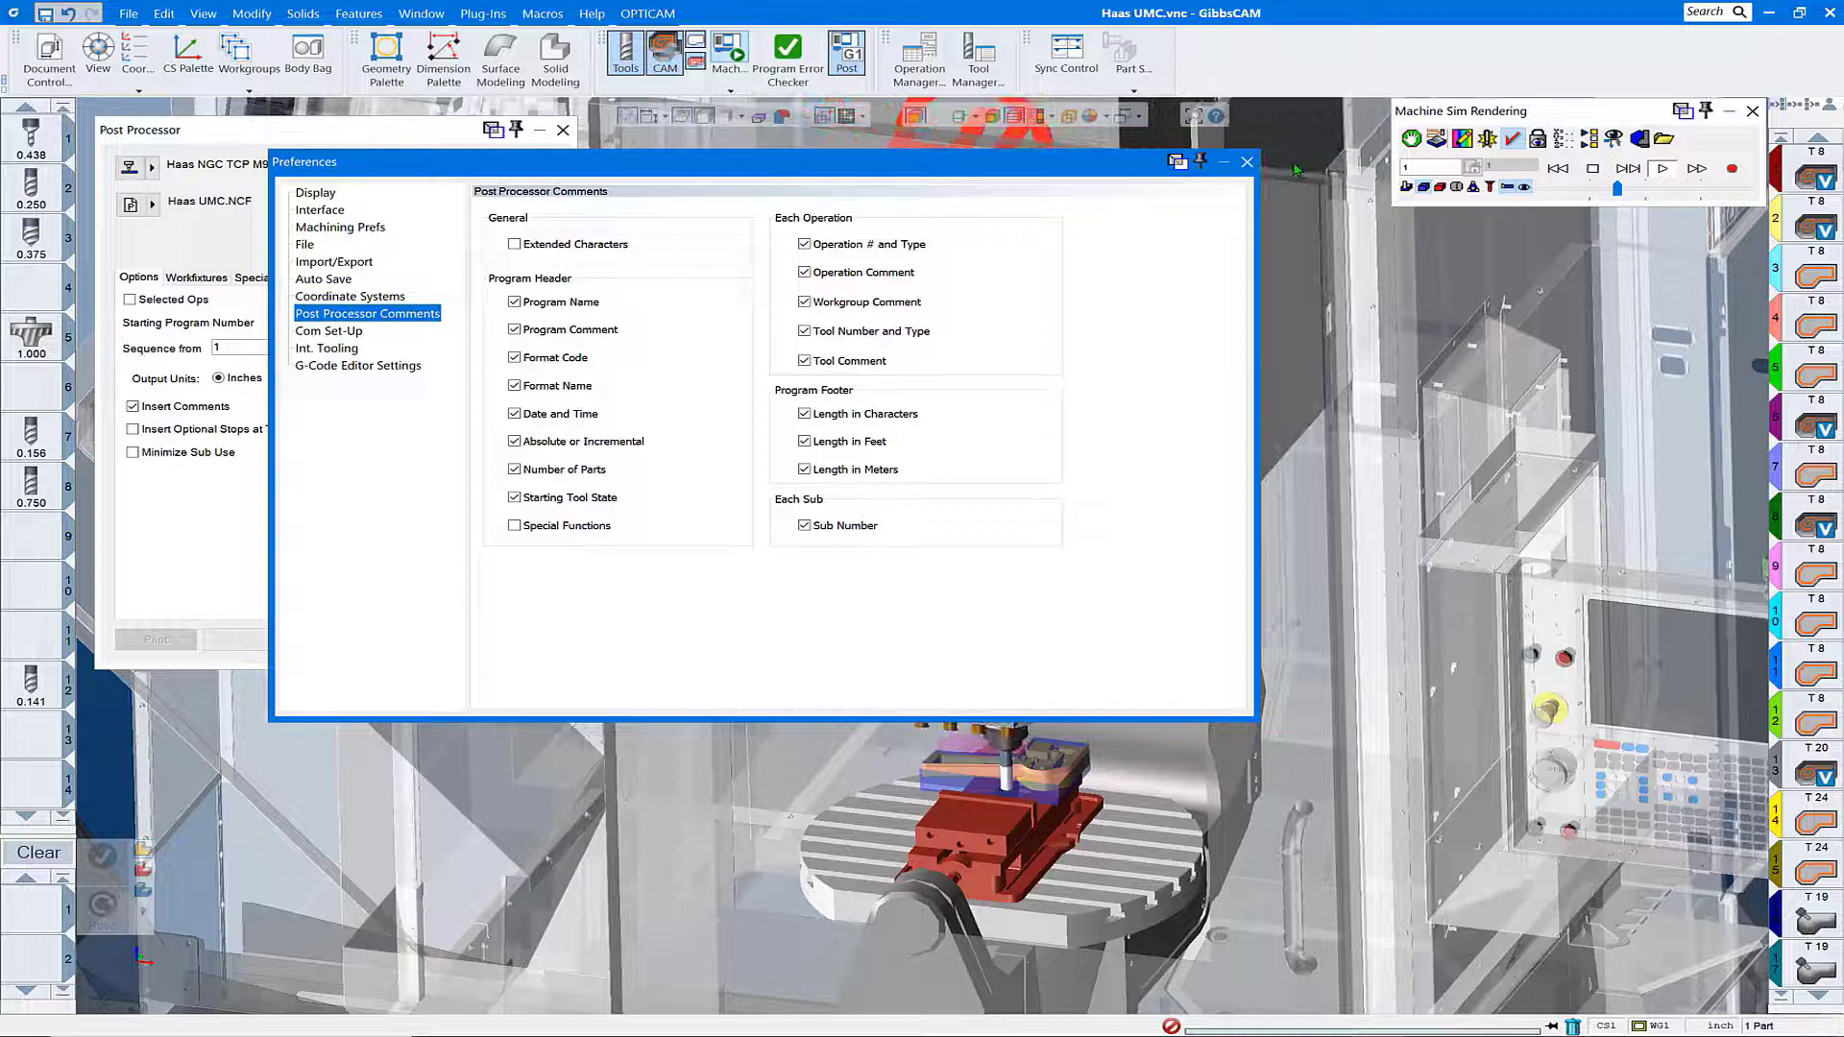
click(1246, 162)
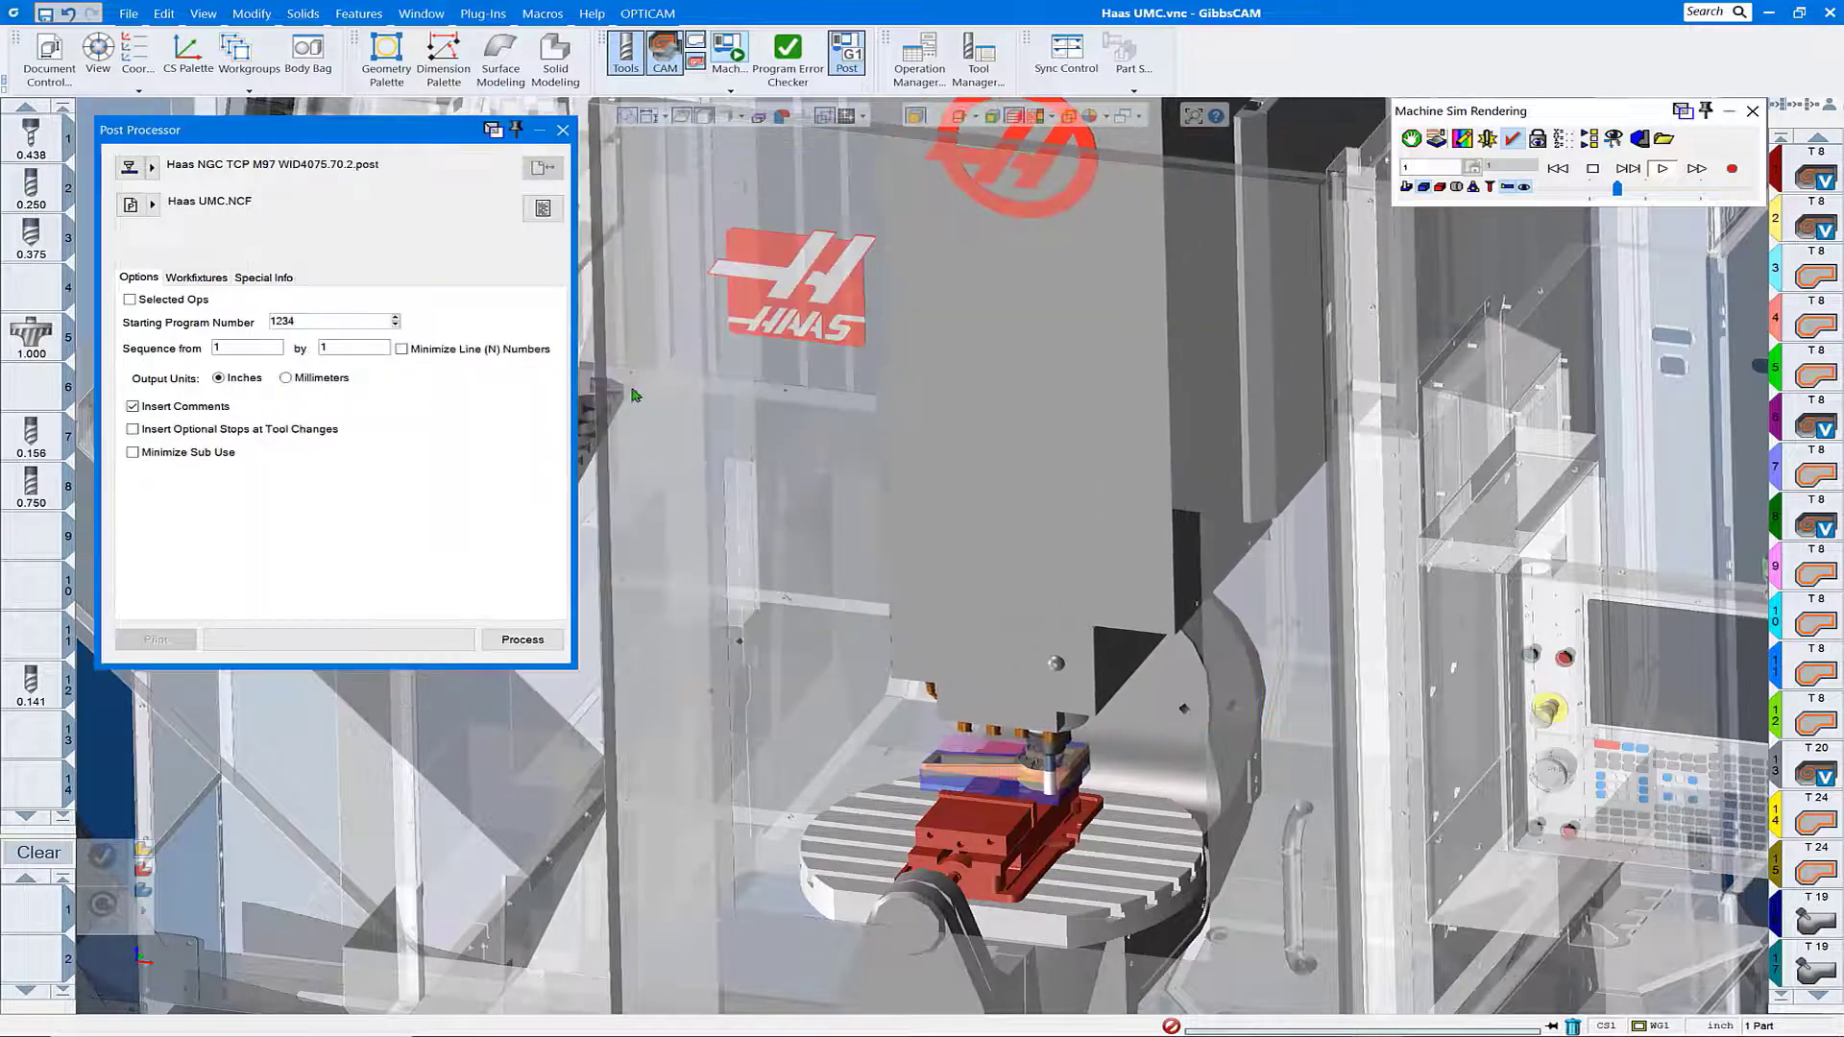
click(538, 643)
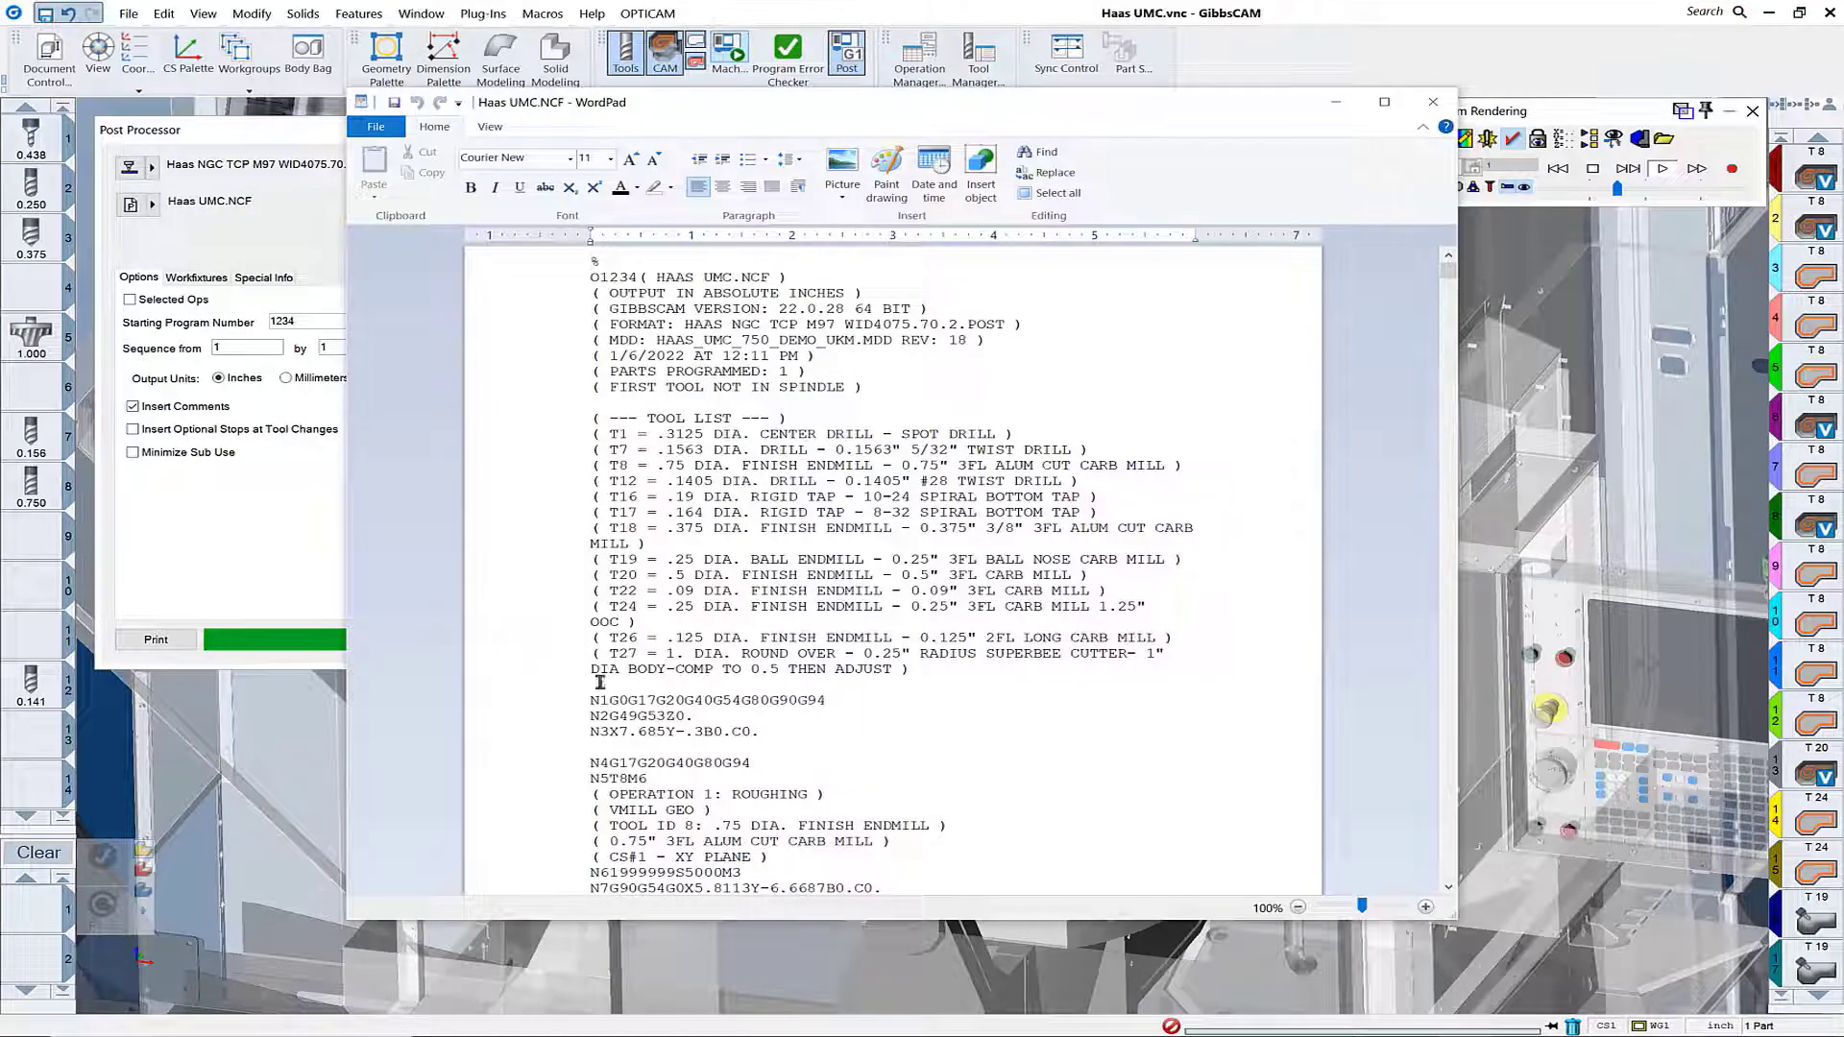
Scroll Haas UMC.NCF in WordPad down to the Operation 1 roughing block for tool 8.
scroll(1022, 669, down, 4)
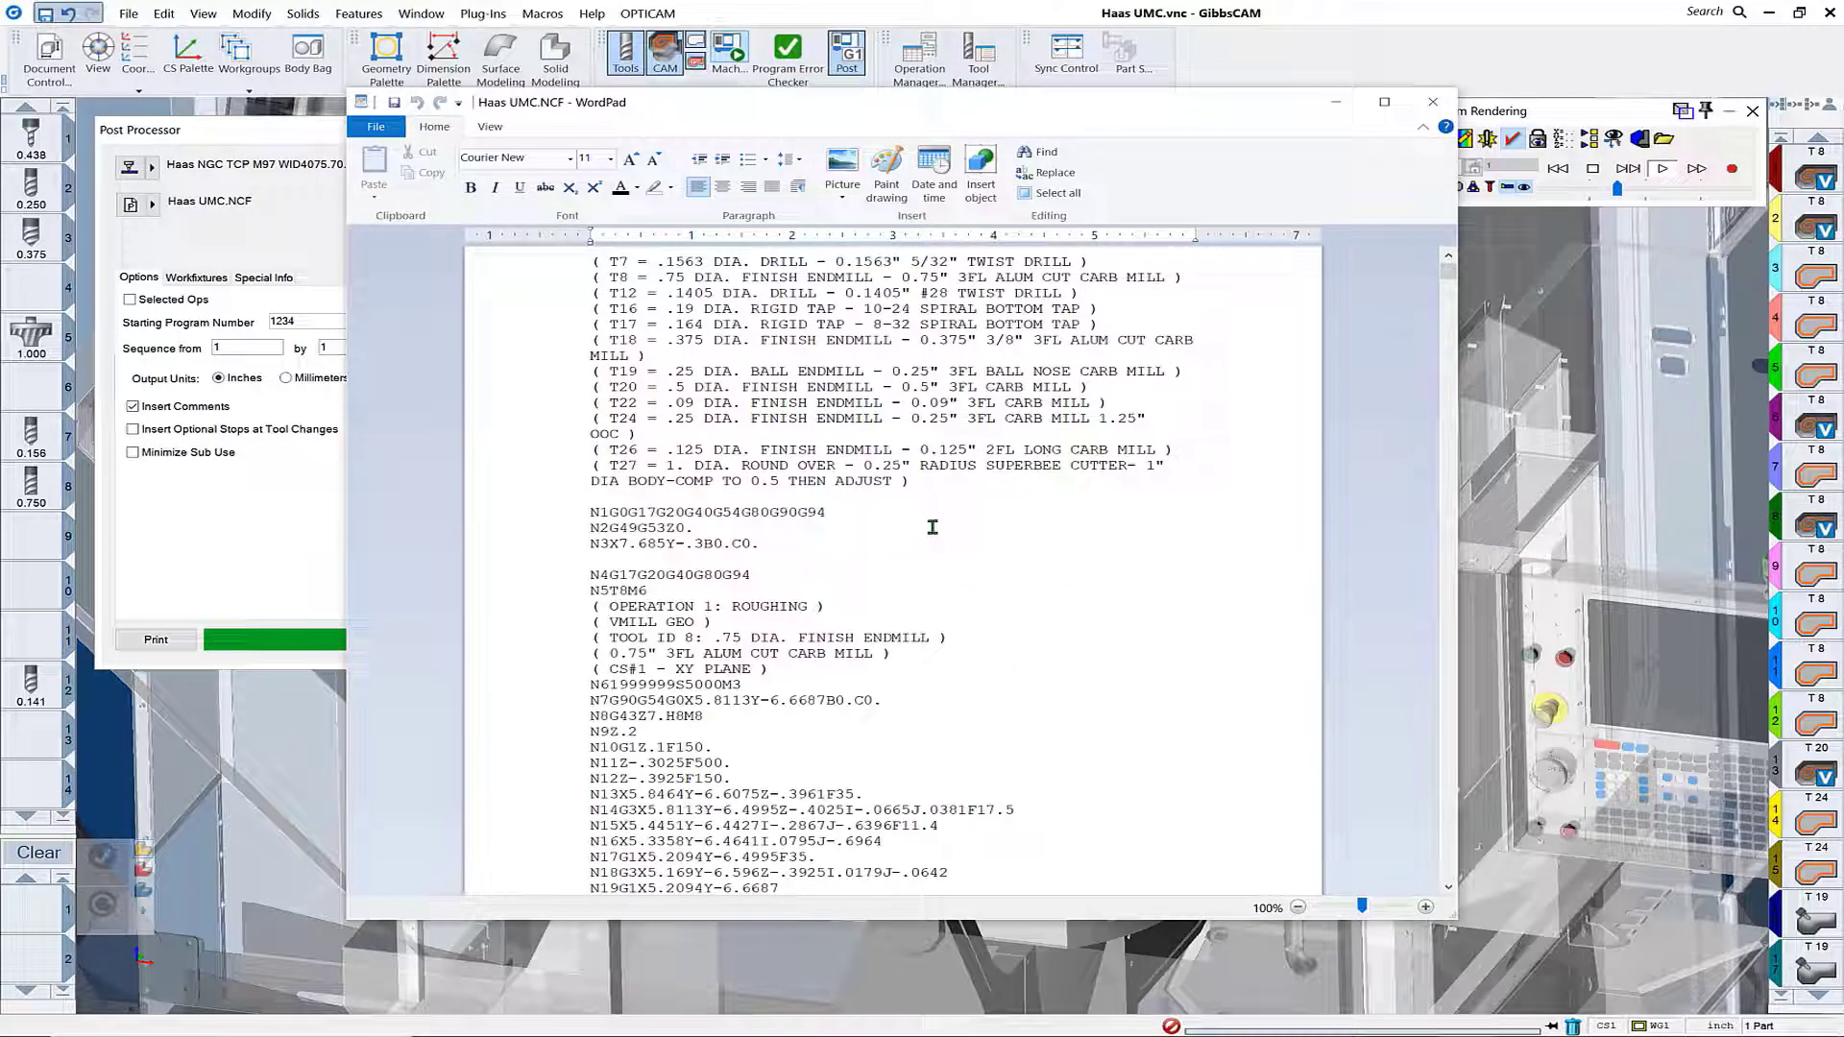
scroll(951, 576, down, 4)
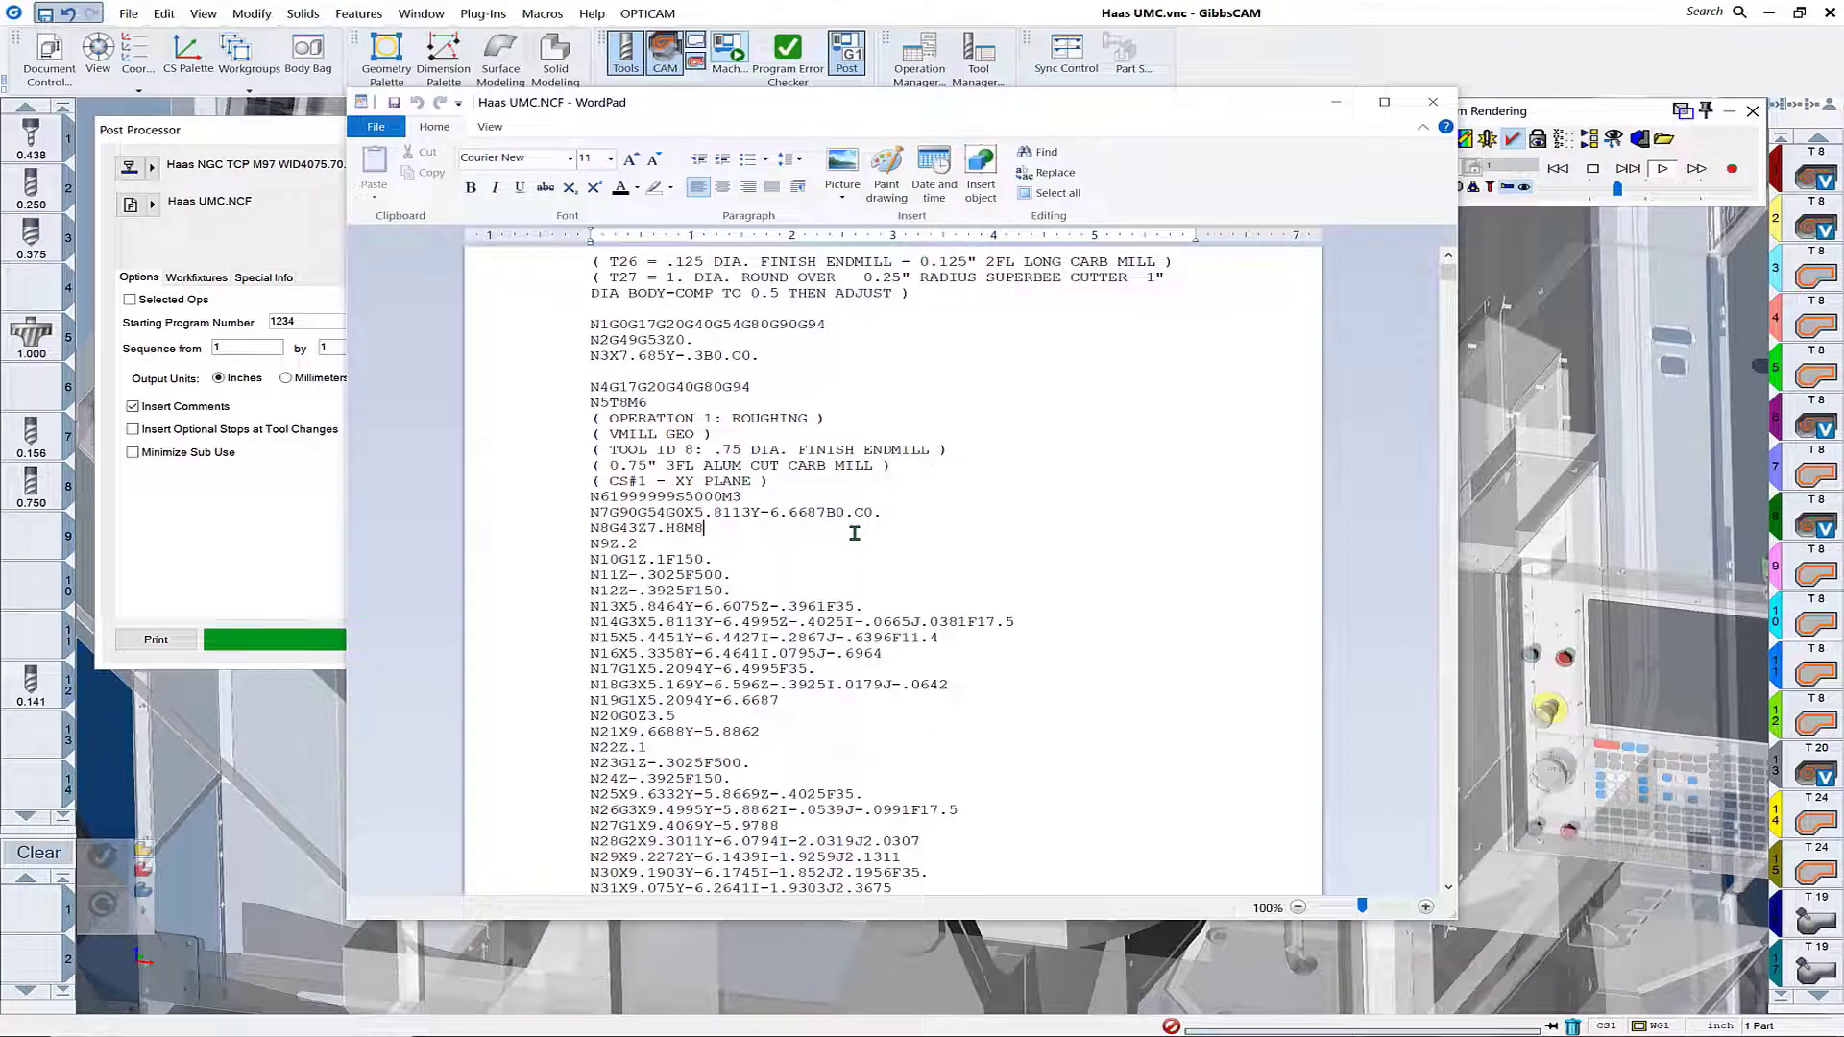
Add the bold note 'Remove M8 from this line' after line N8.
key(ctrl+b)
text(Remove M8 from)
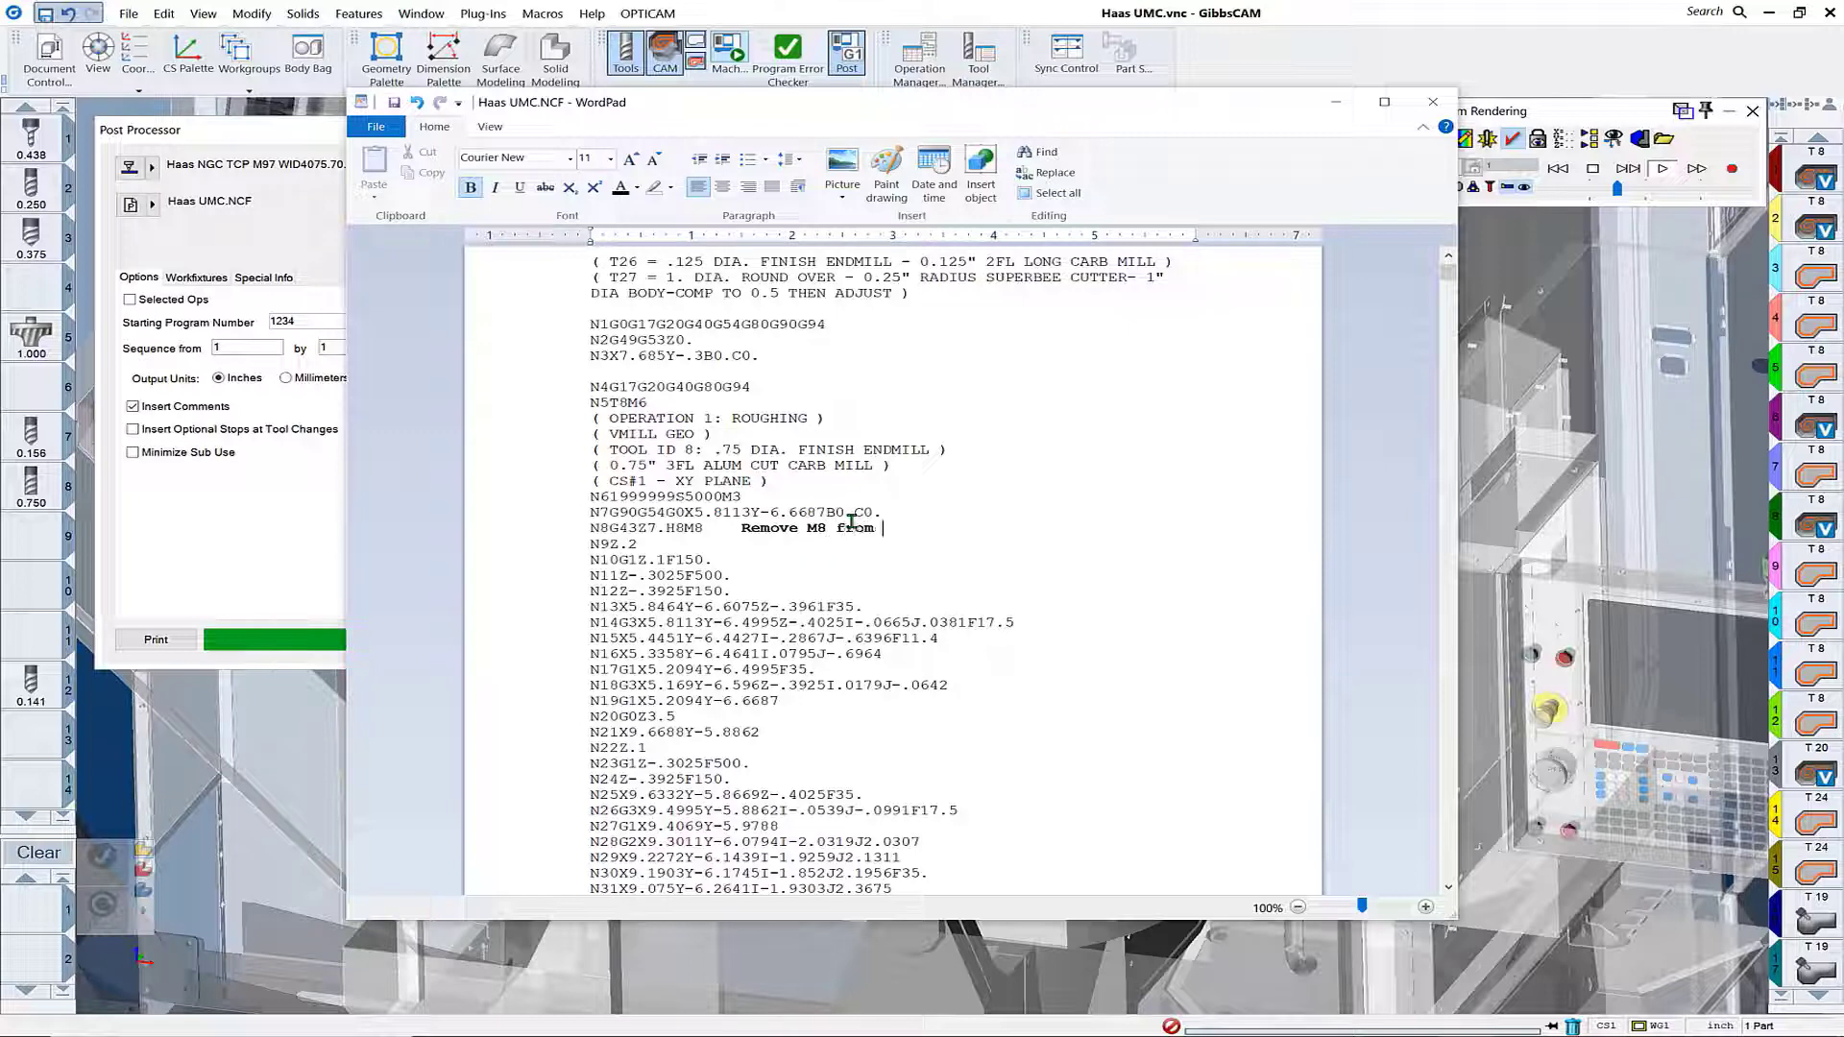
text(ne)
key(Return)
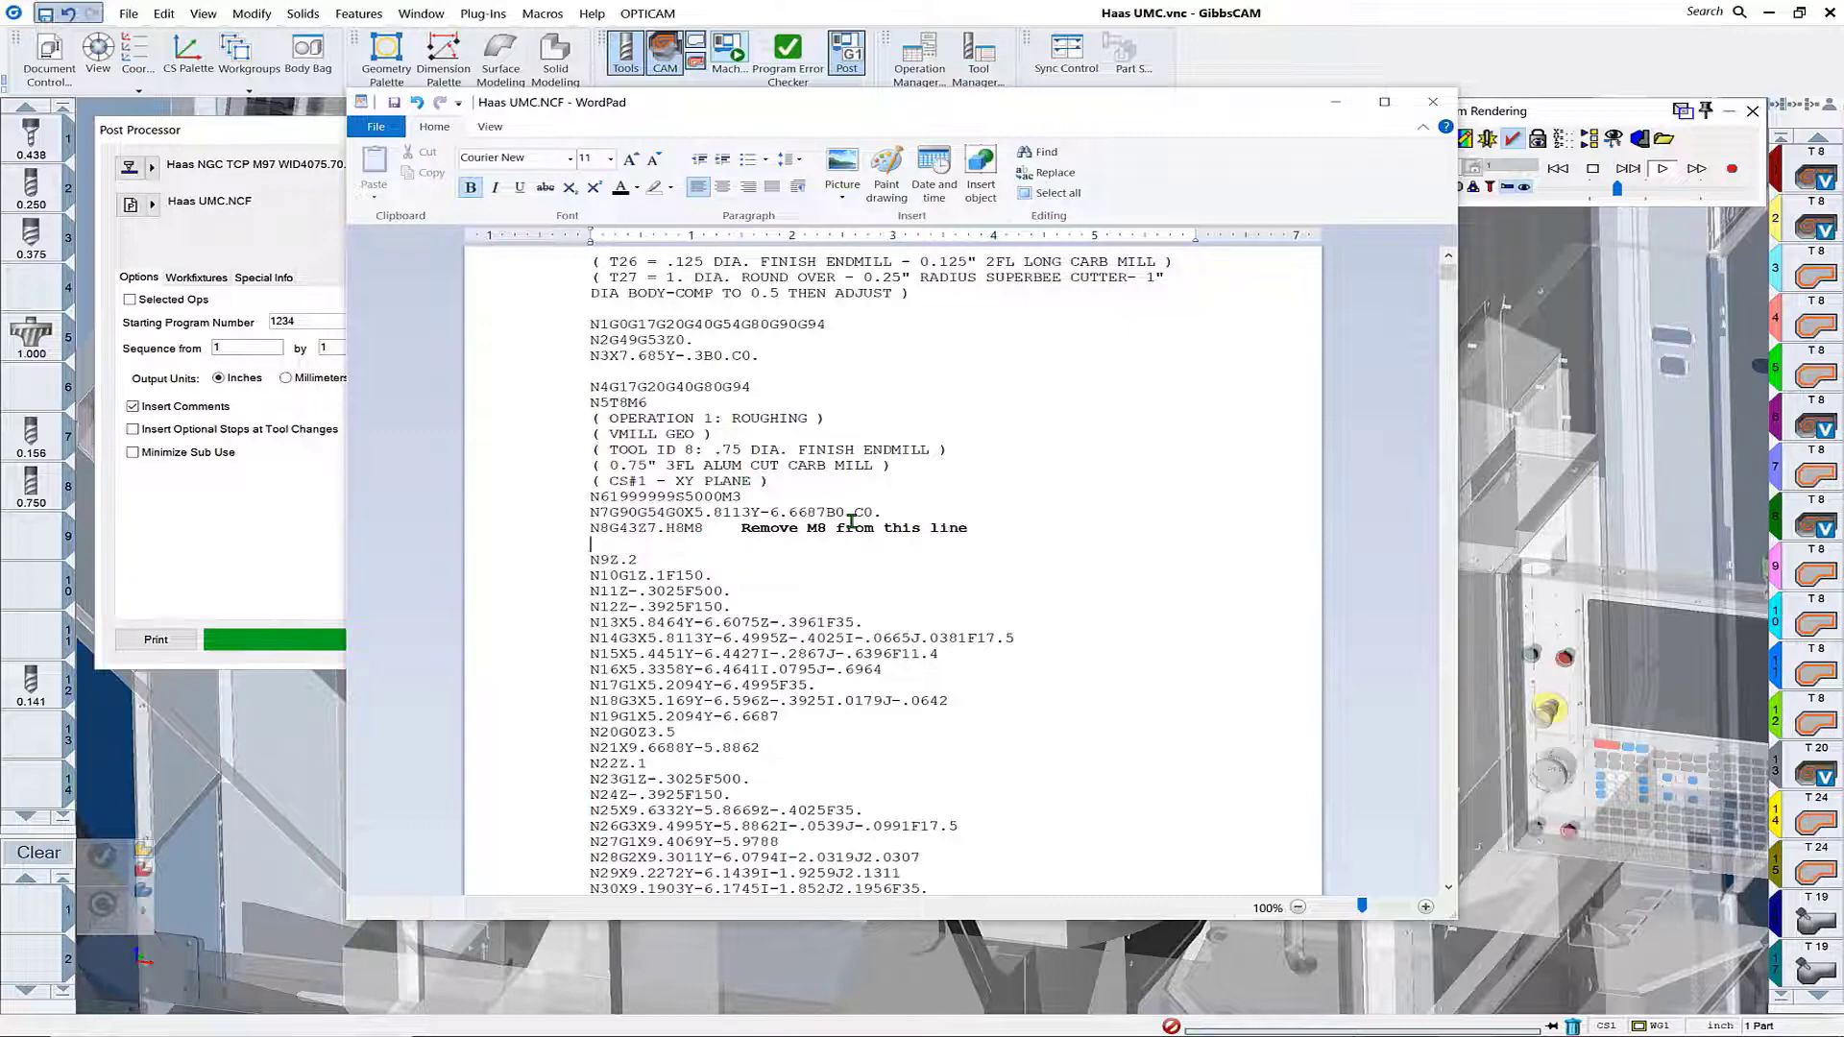
Insert bold notes 'M8 here' after N9Z.2 and 'Add Next Tool Call Here i.e. T20' below it.
key(Down)
key(End)
key(Return)
key(Return)
key(Return)
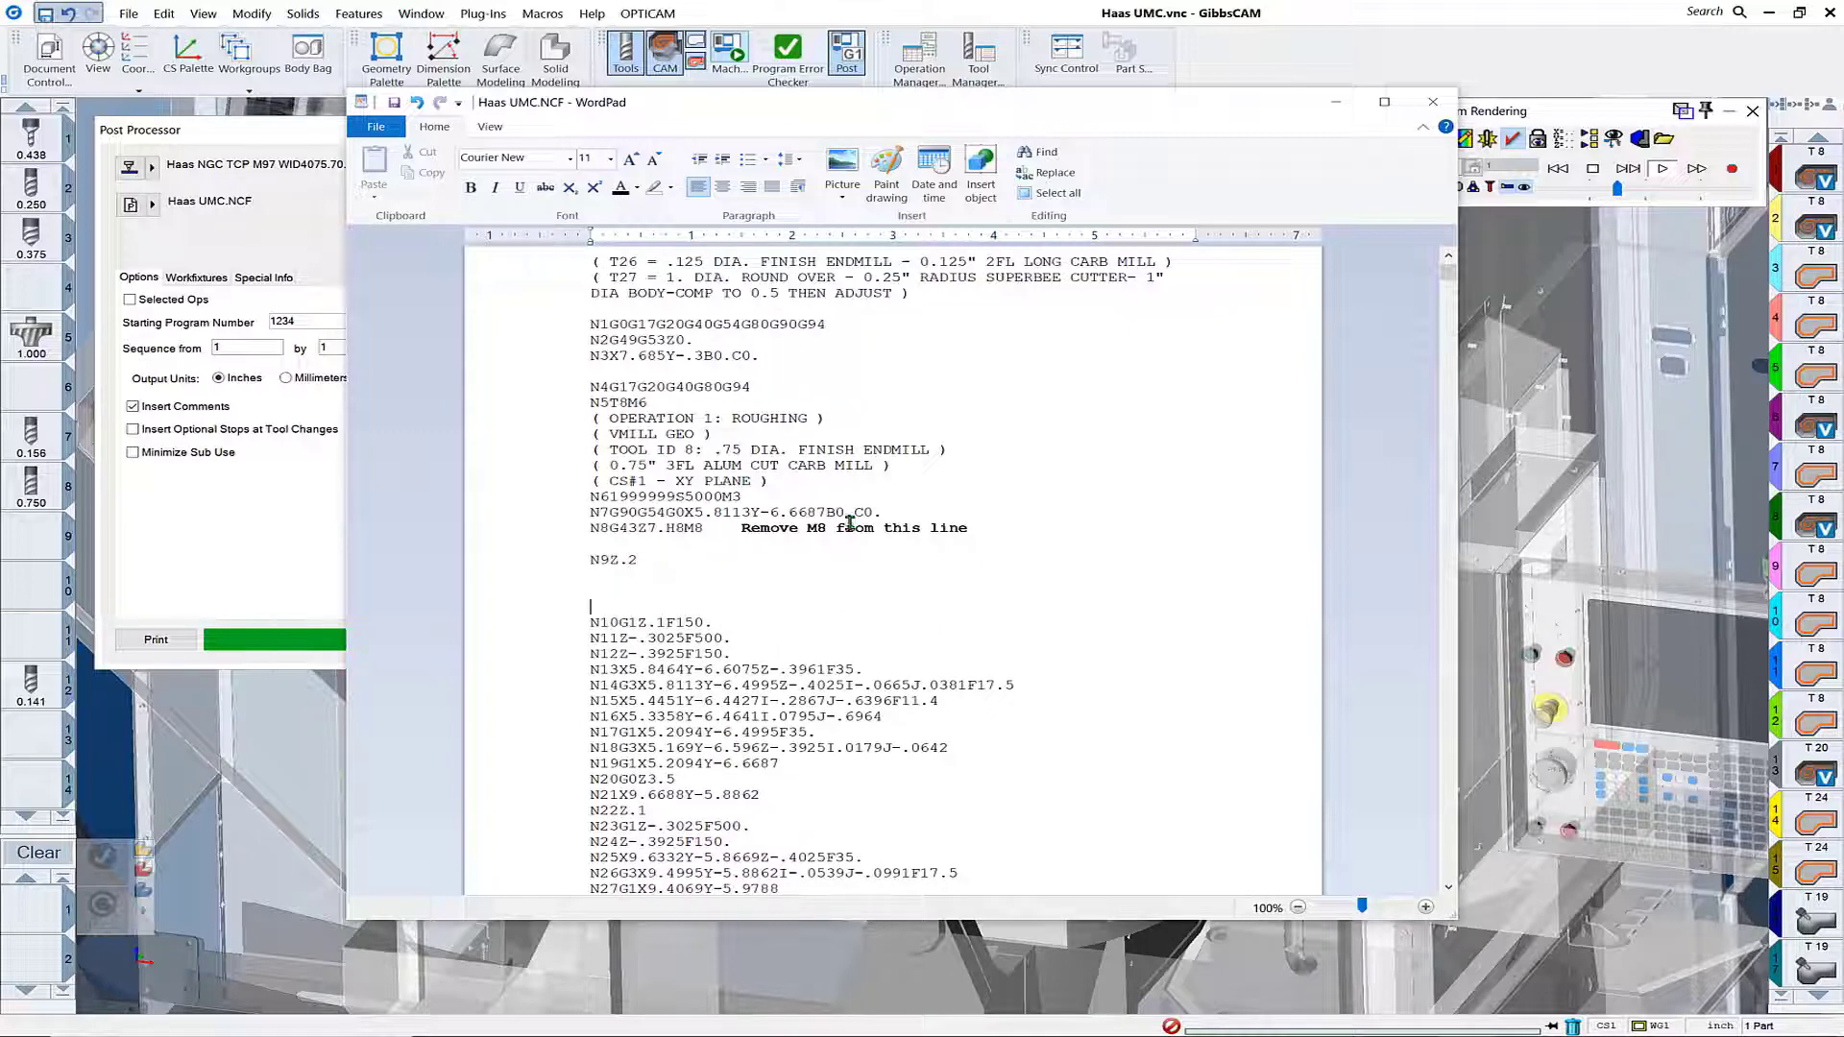
click(675, 560)
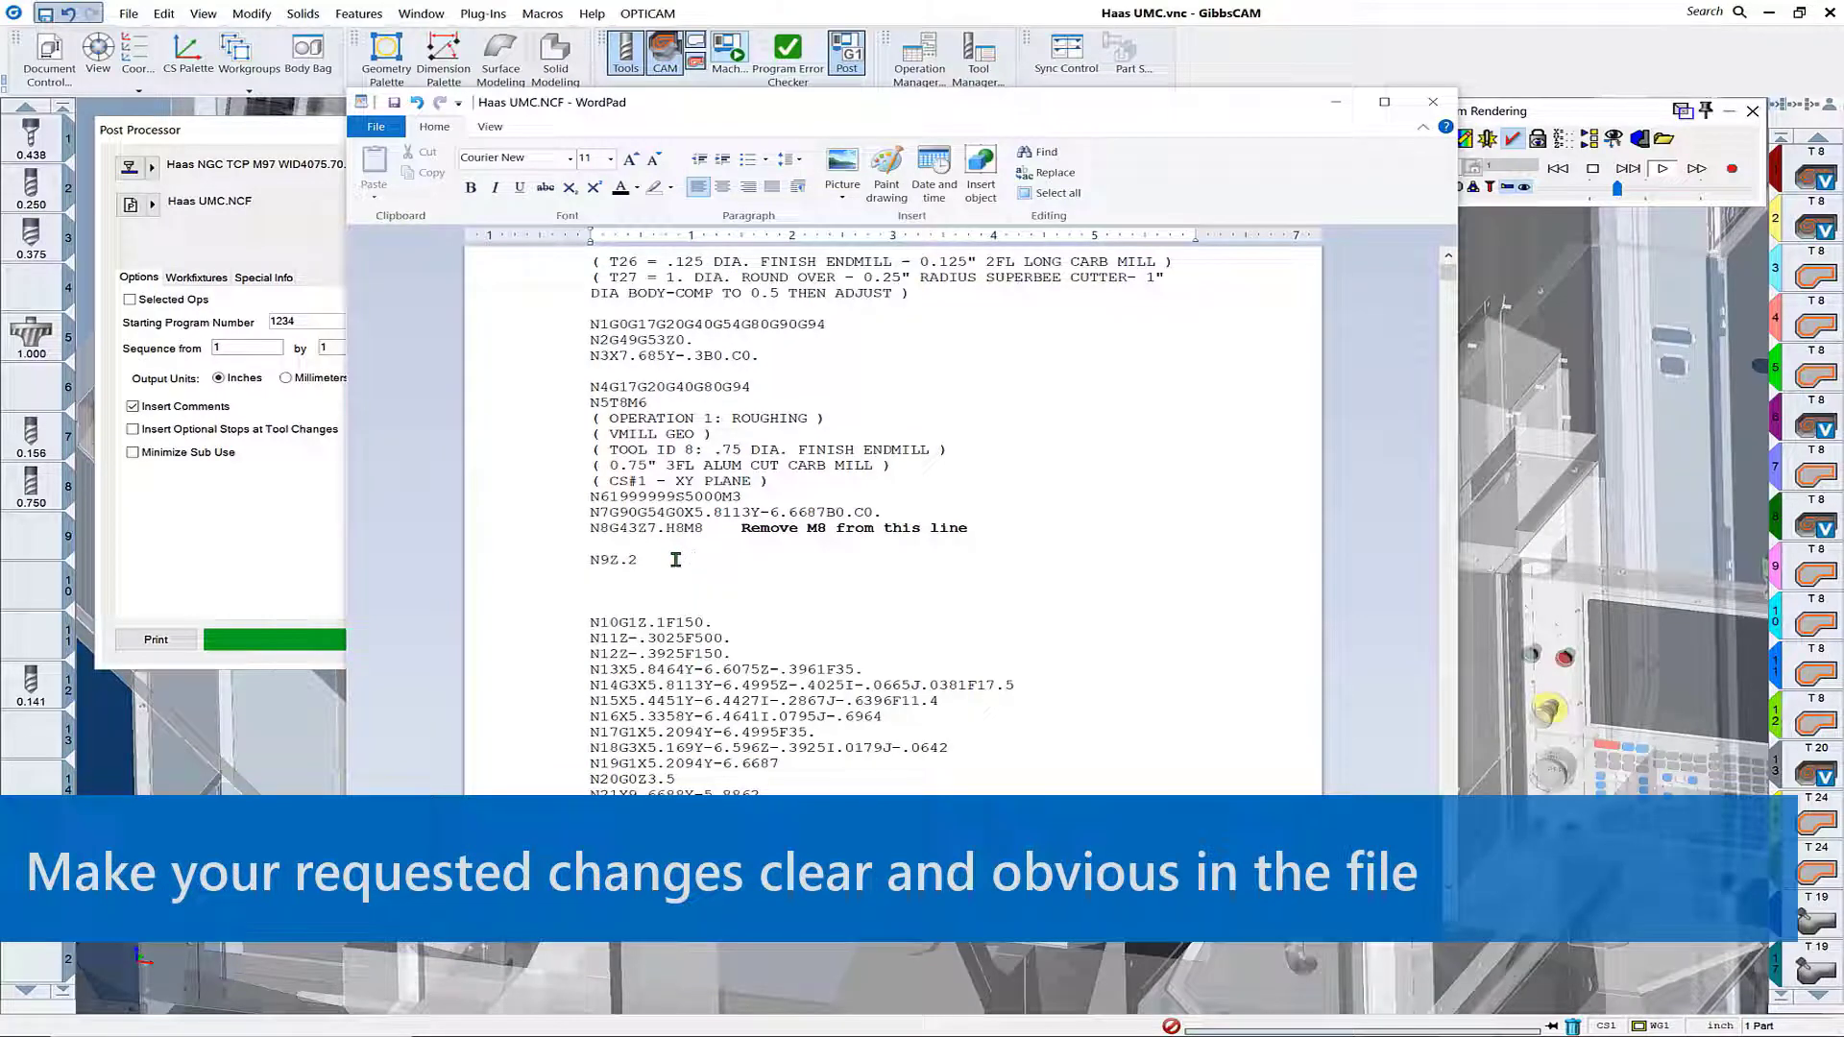
key(ctrl+b)
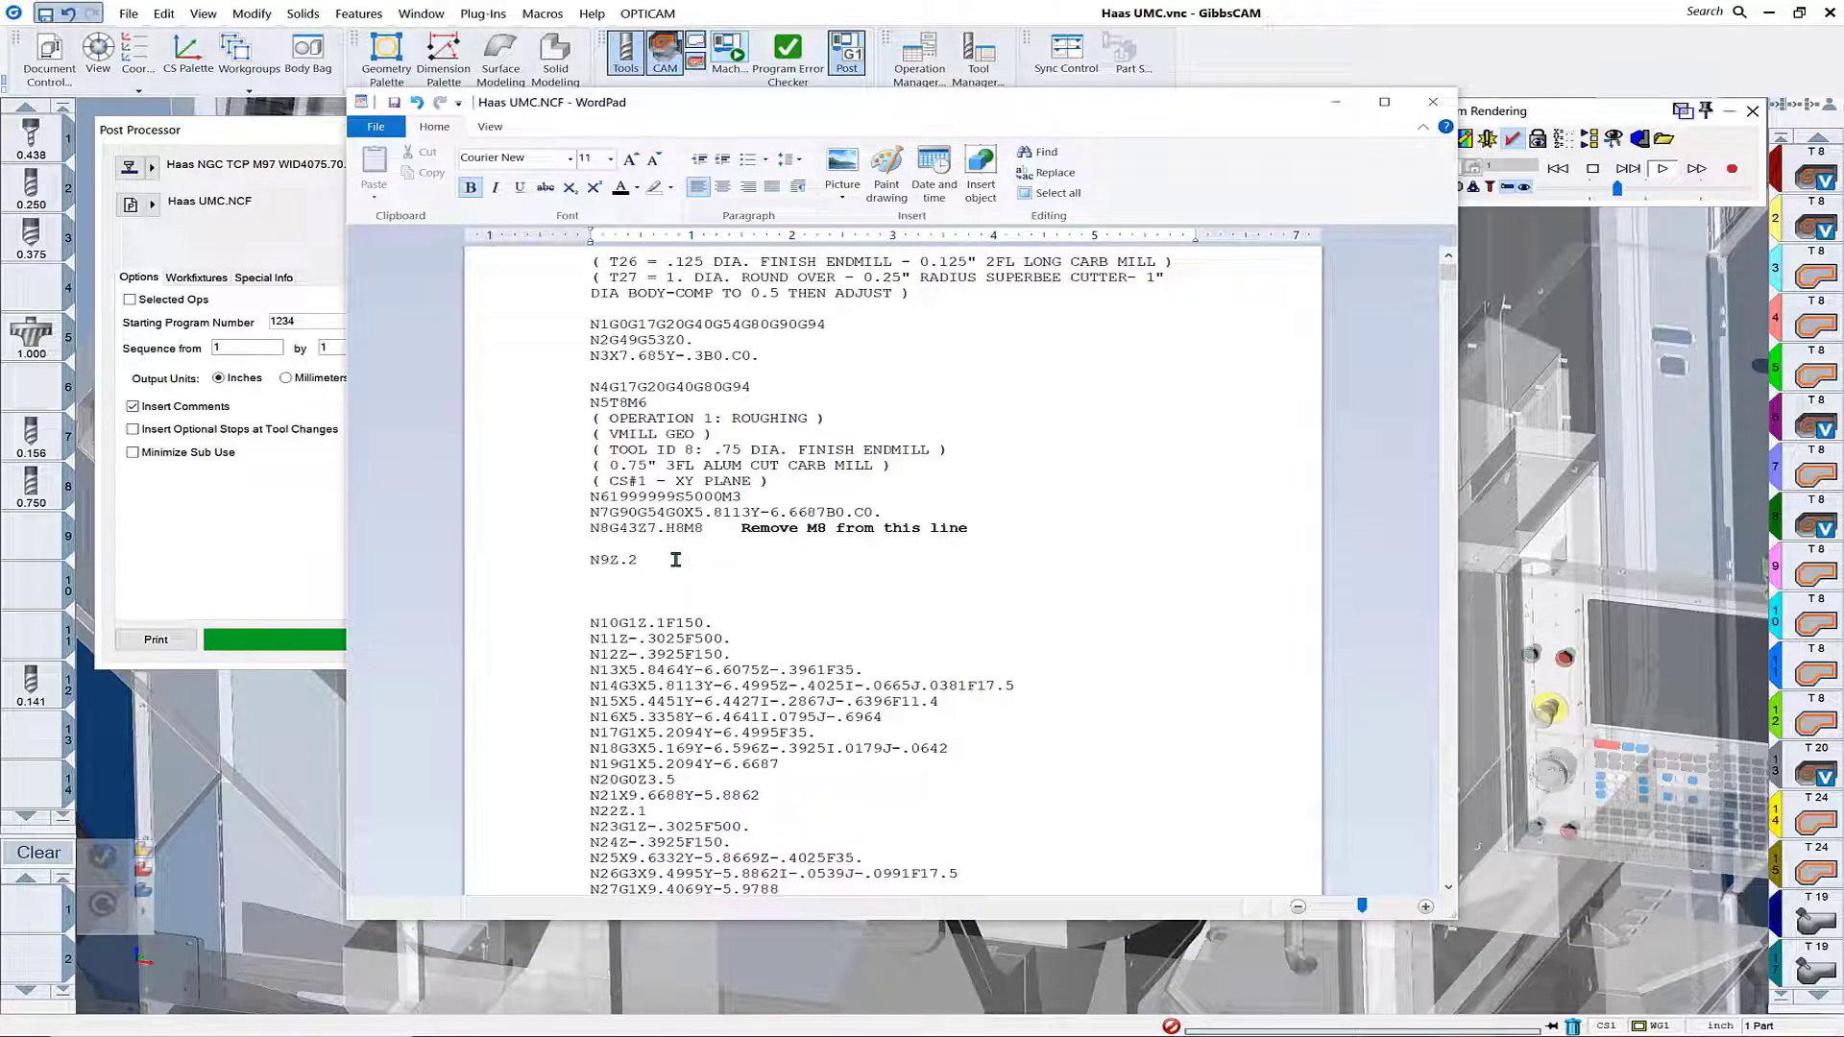
text(M)
text(A)
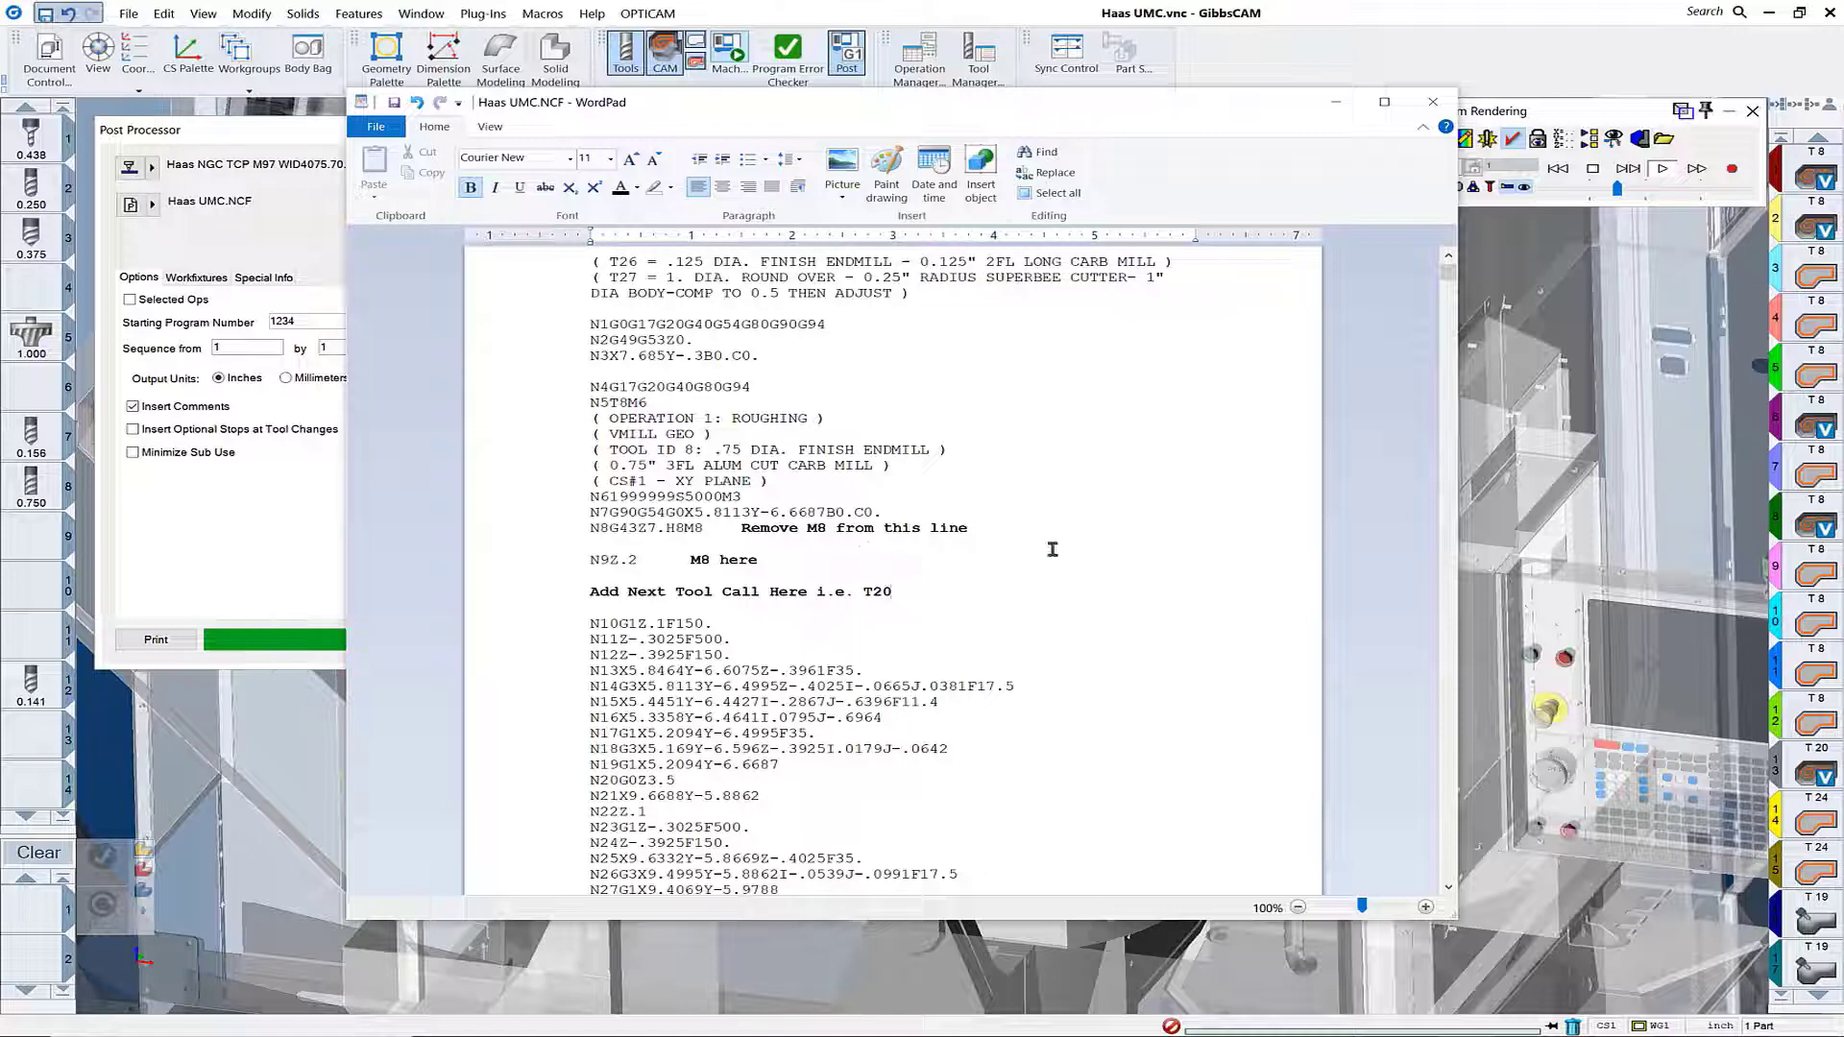
Save As with '-Edited' appended to make Haas UMC-Edited.NCF, keeping text-only format.
click(376, 126)
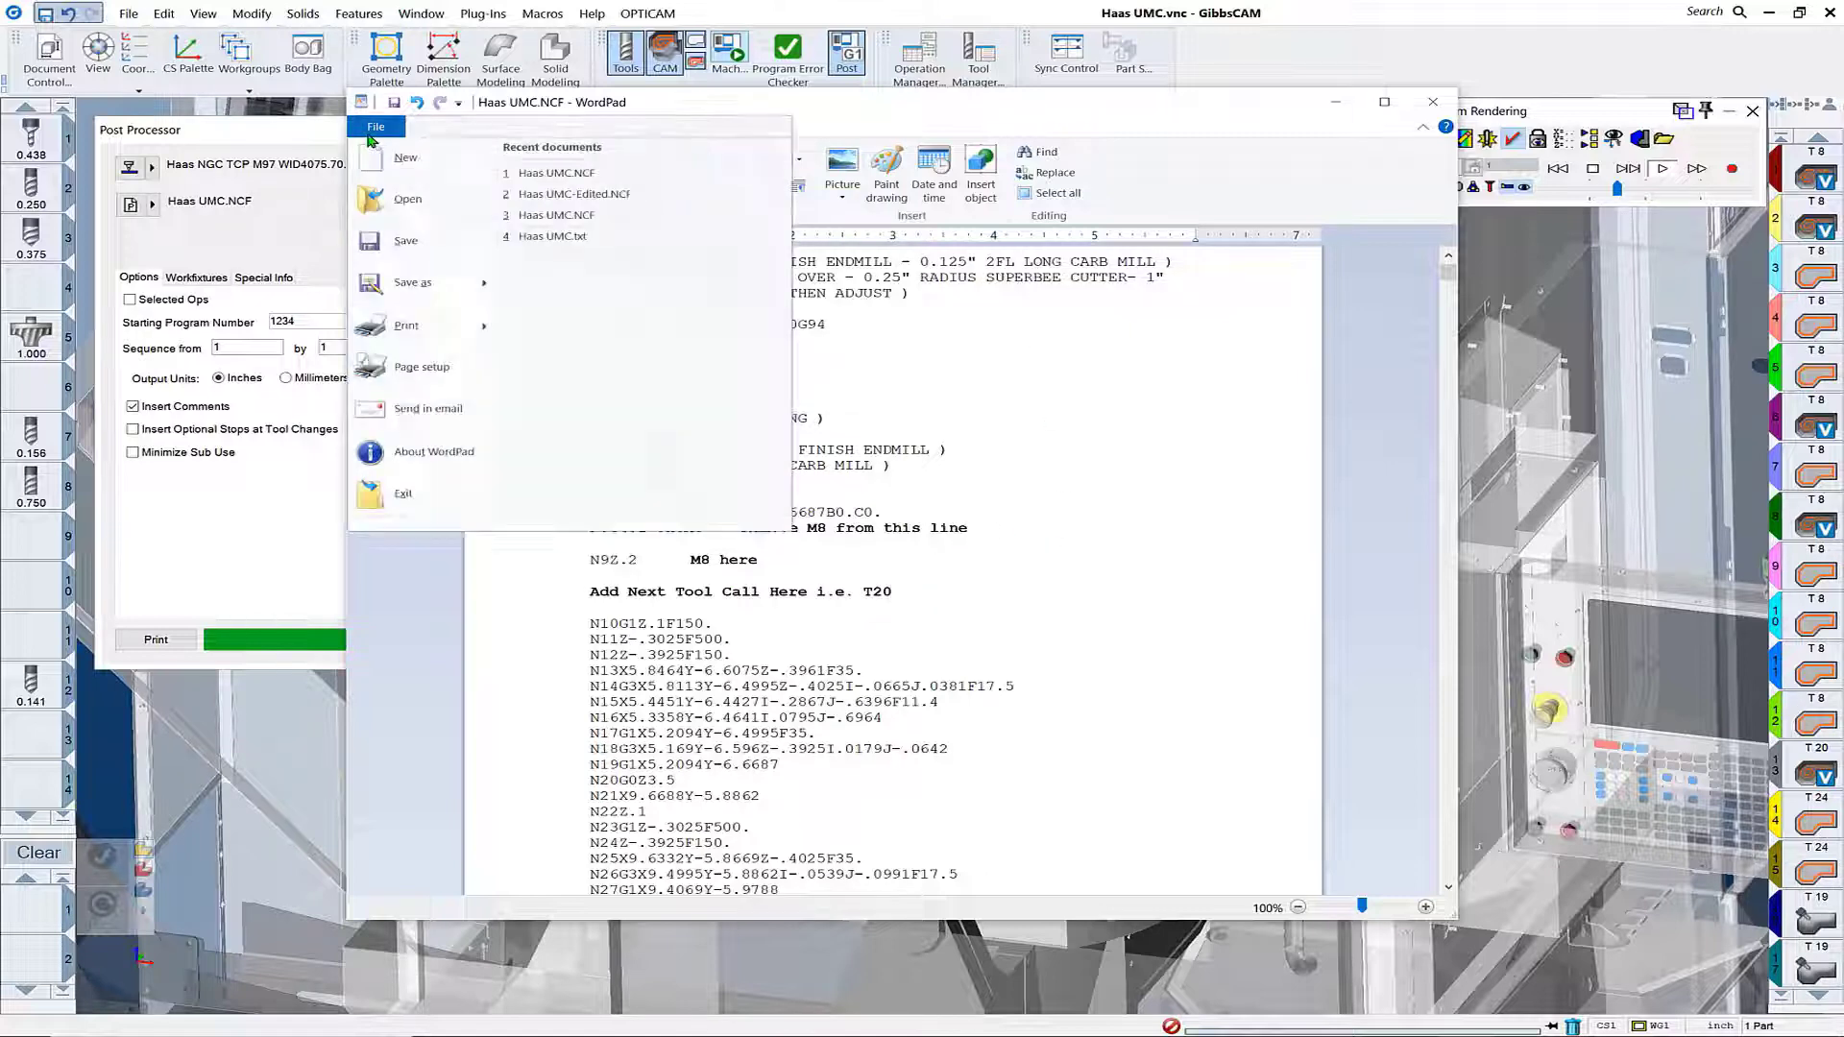
click(413, 282)
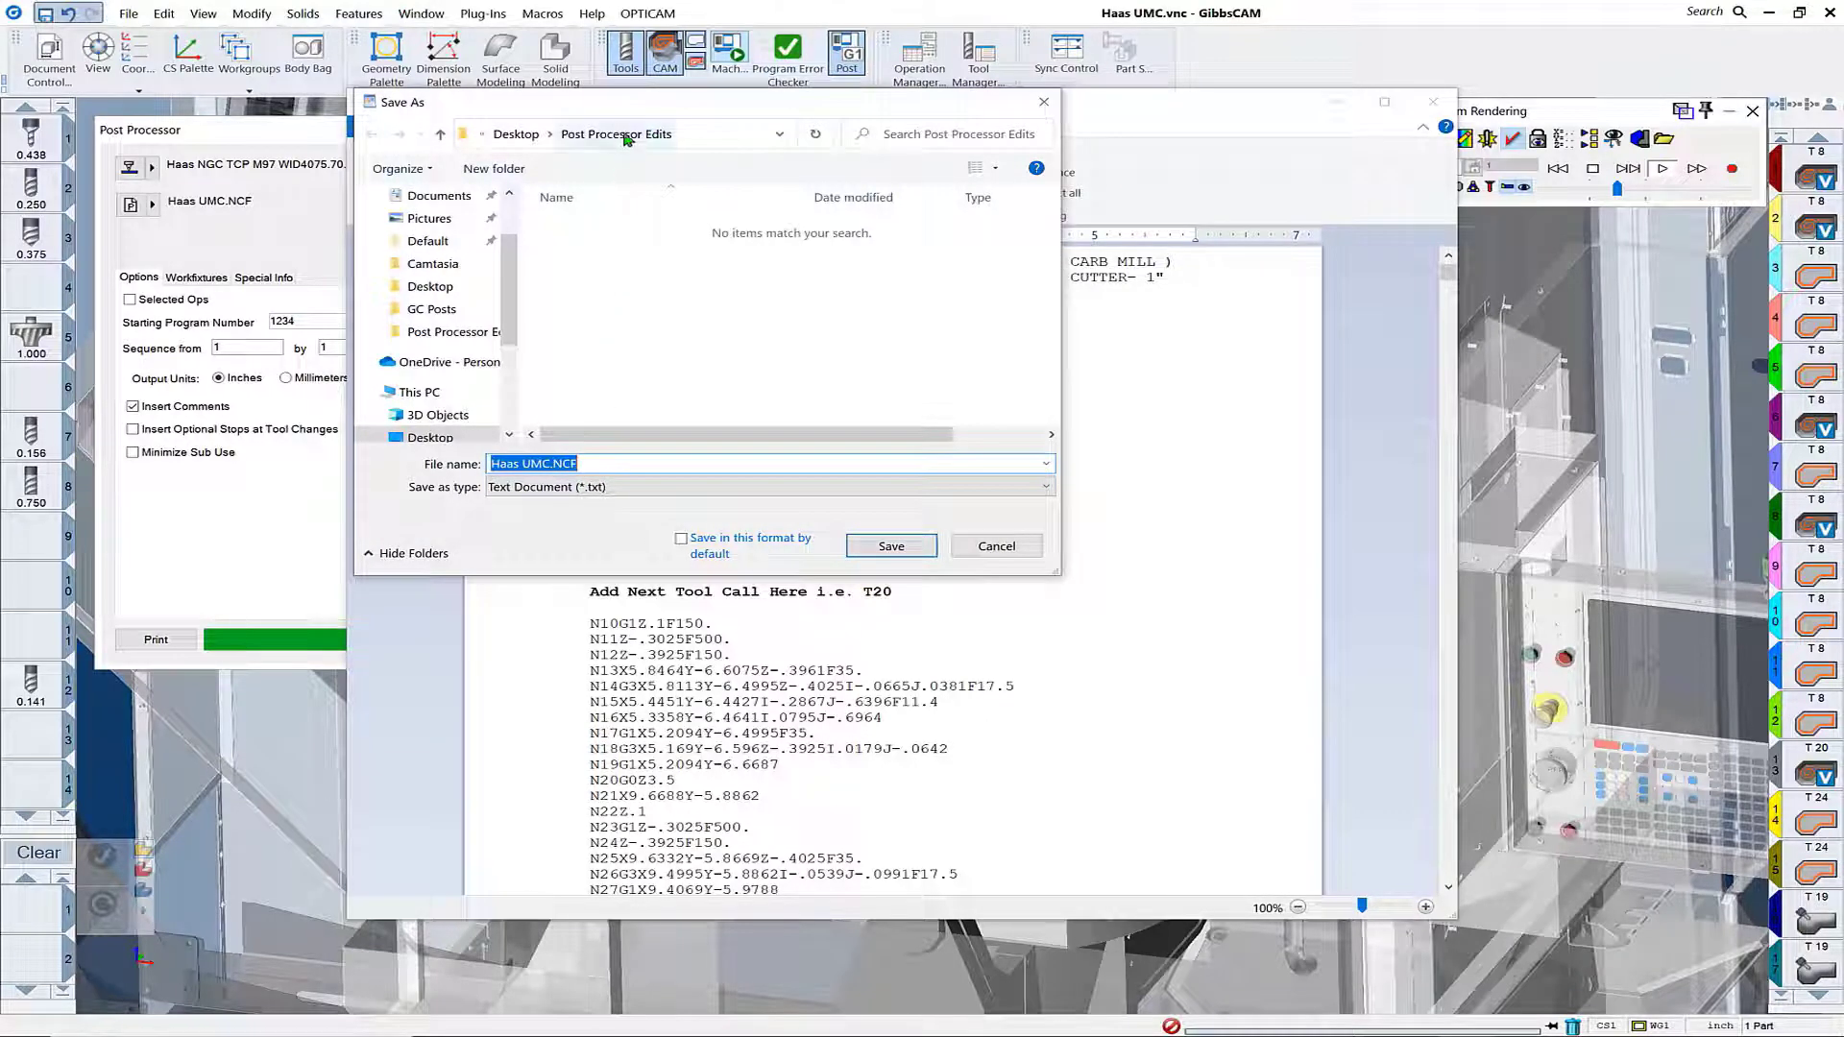
click(553, 463)
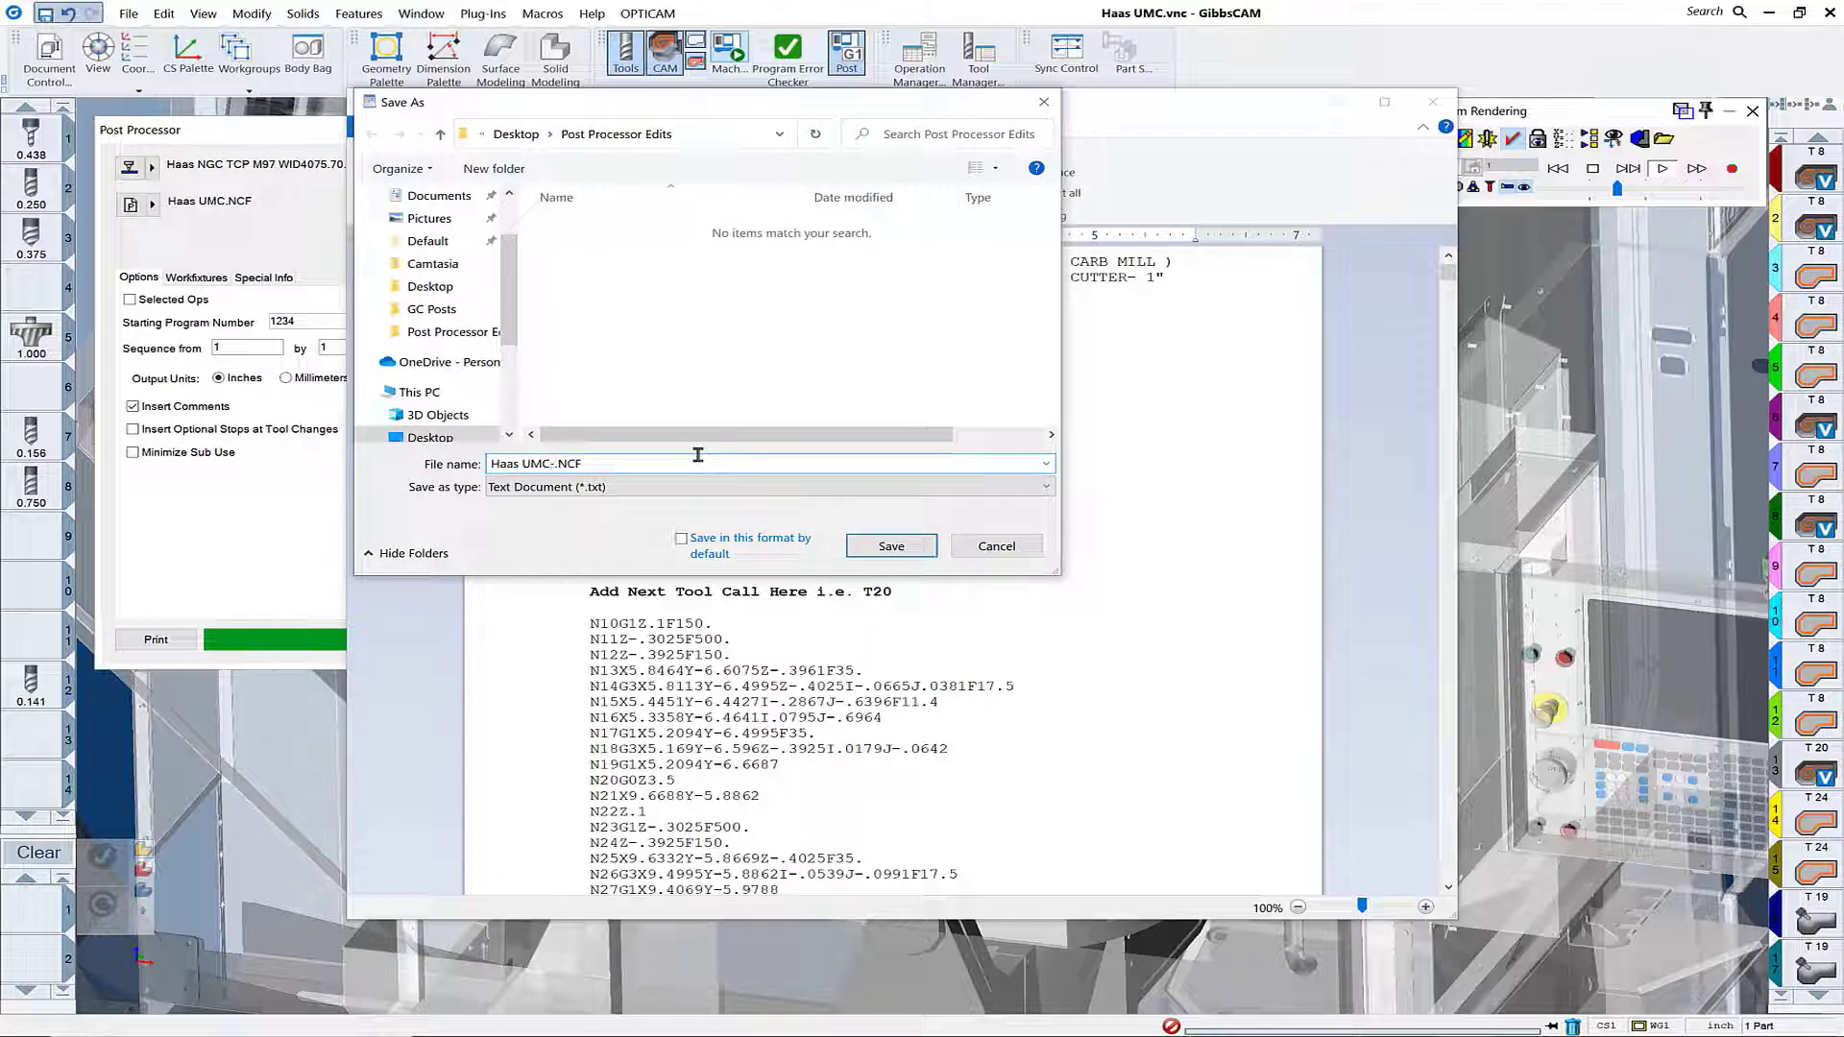
text(-Edited)
key(Return)
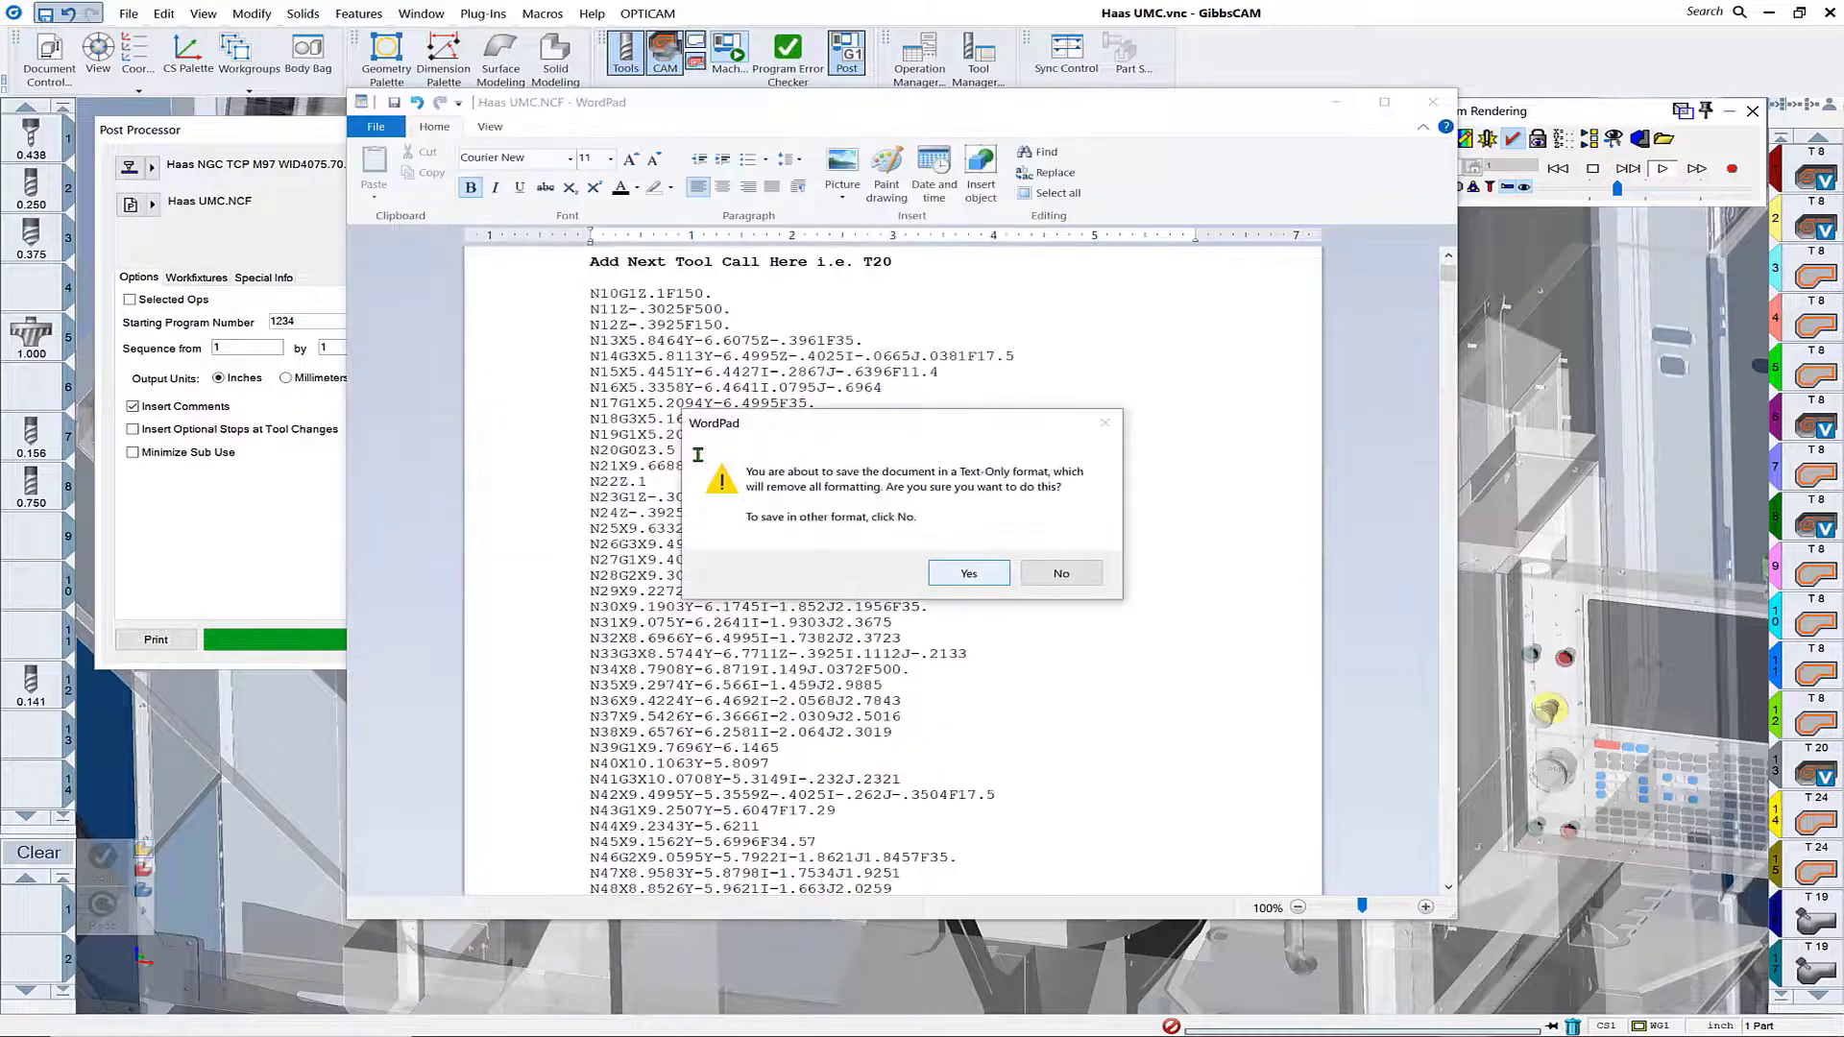
click(970, 576)
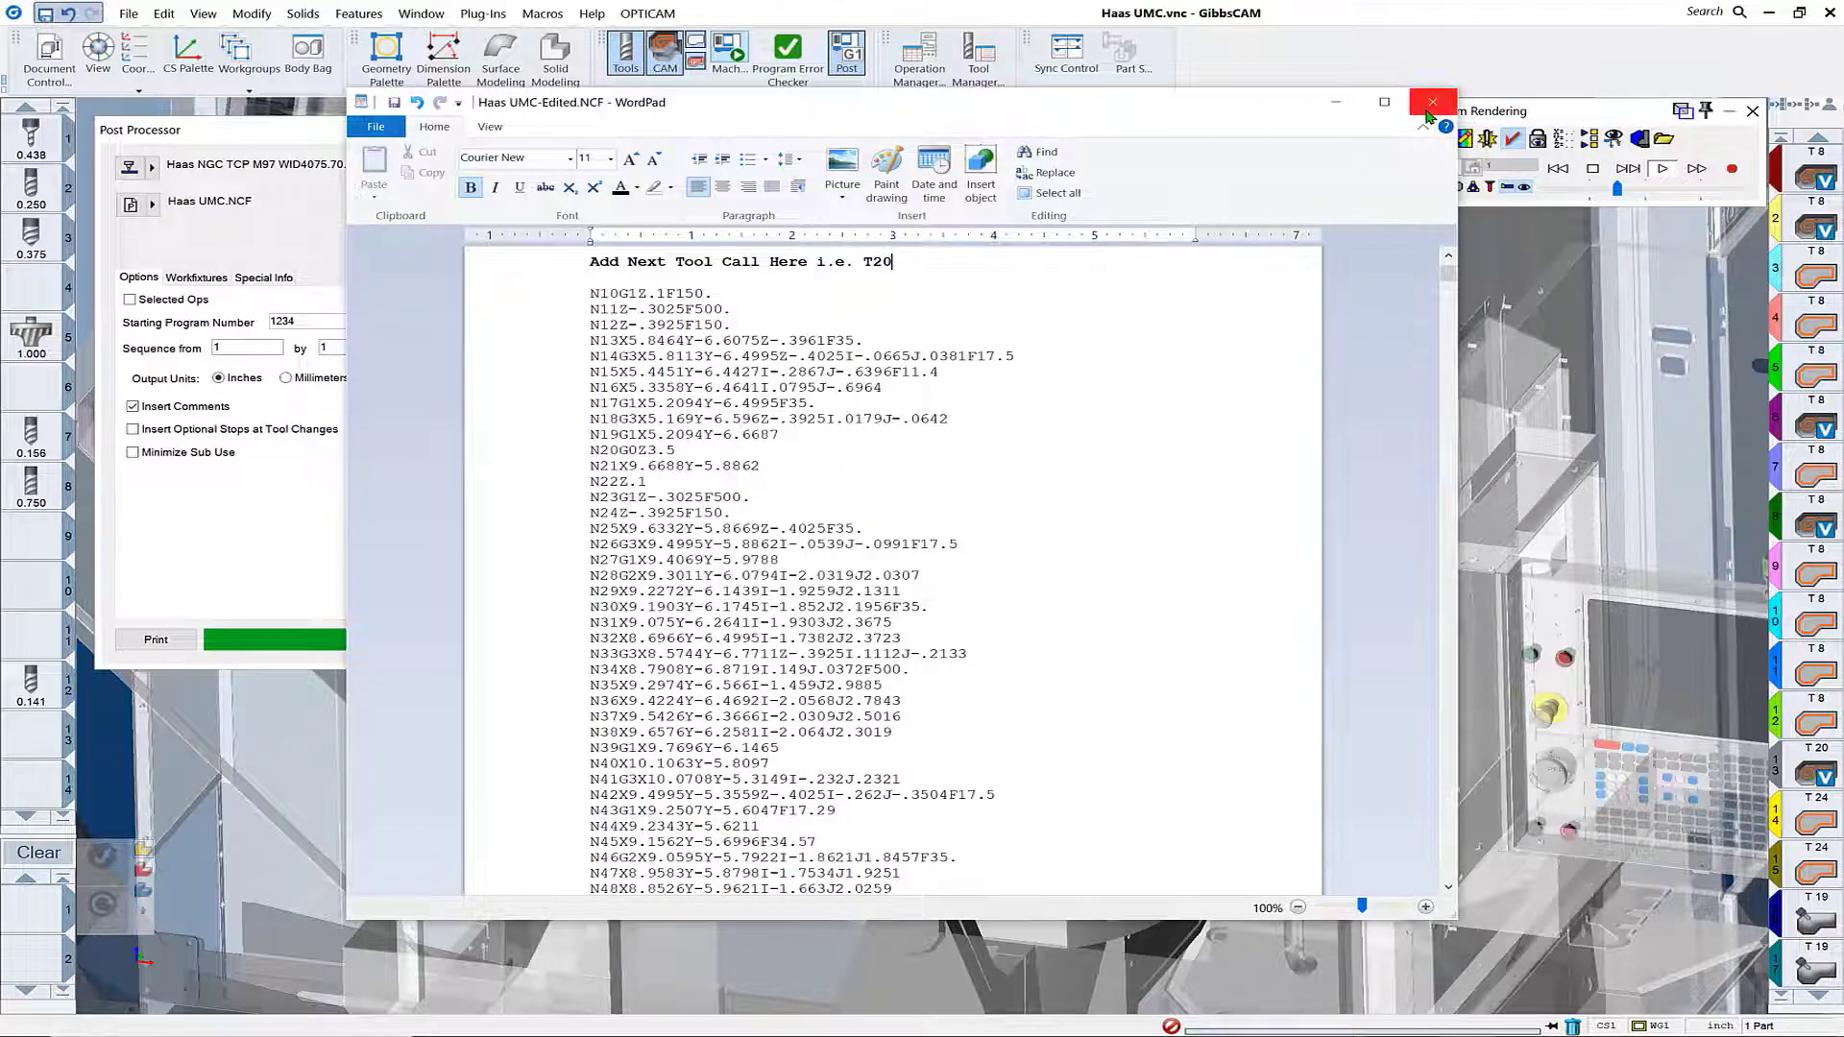
Close WordPad and the Post Processor, then create a Pack and Go package including All Files.
click(1431, 103)
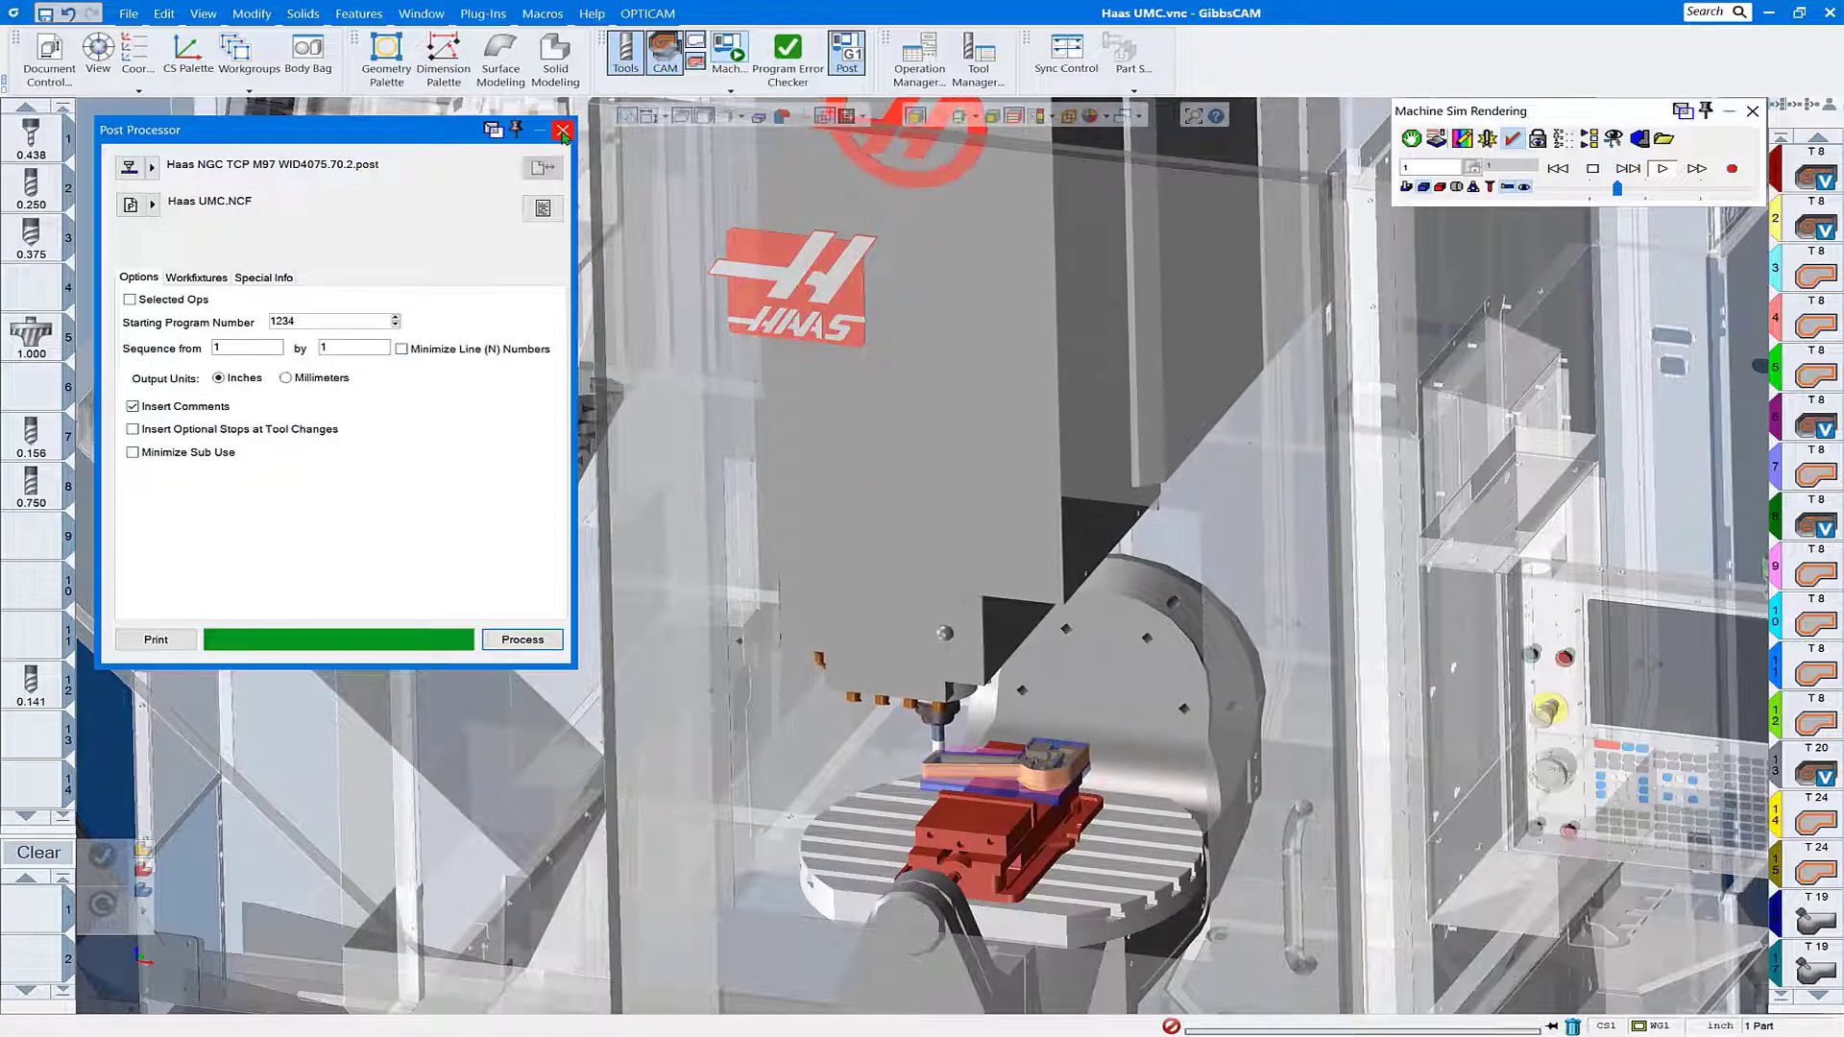
click(563, 130)
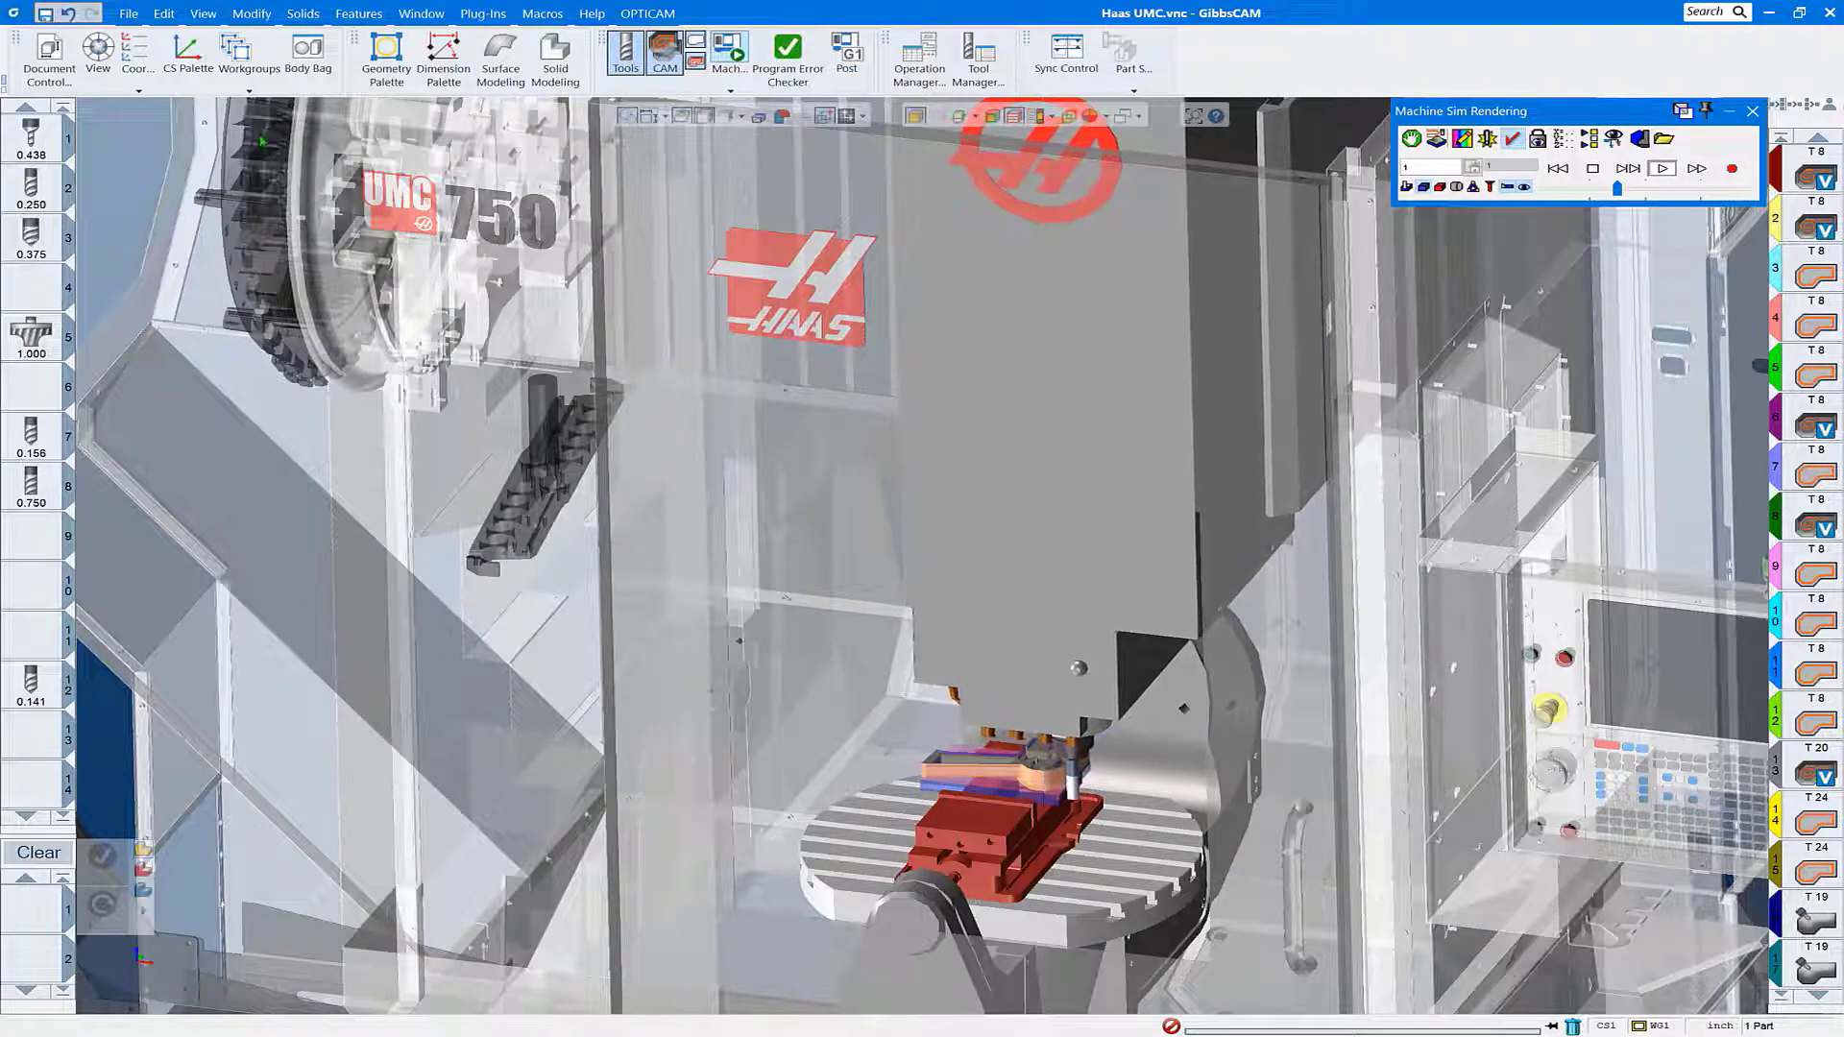
click(129, 13)
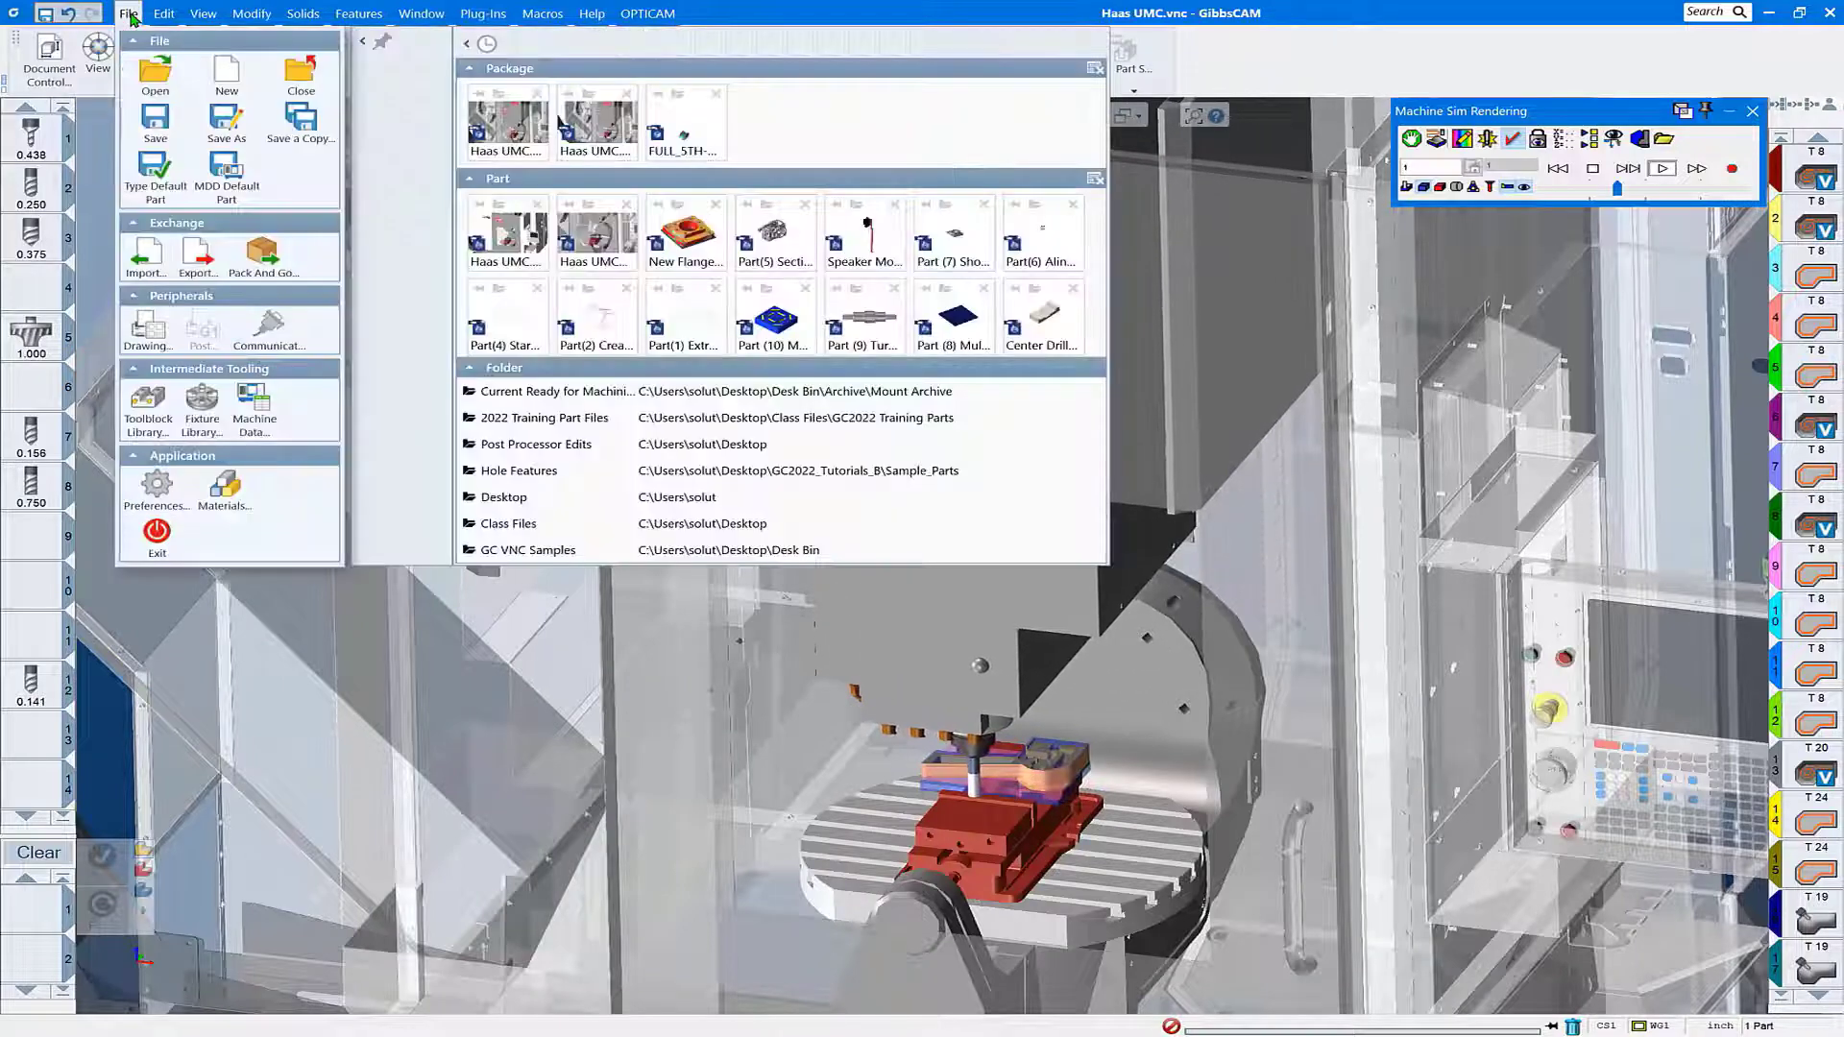
click(260, 254)
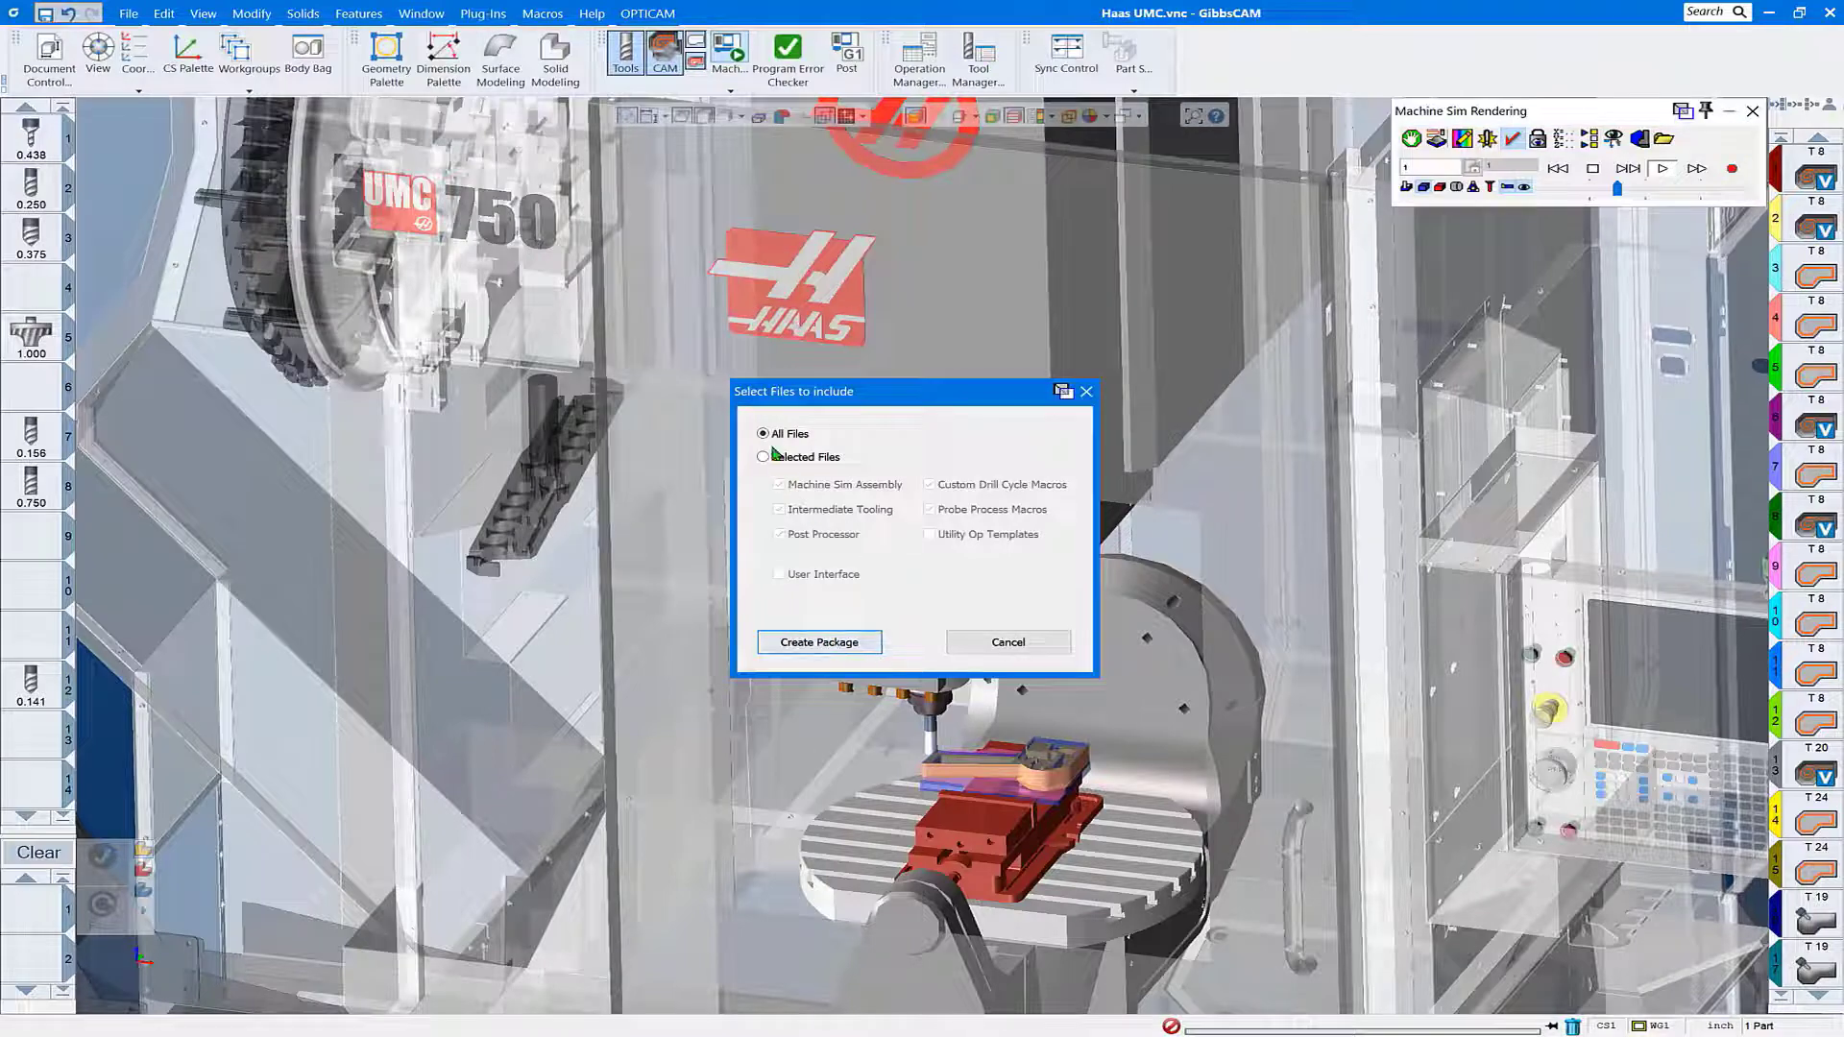
click(809, 442)
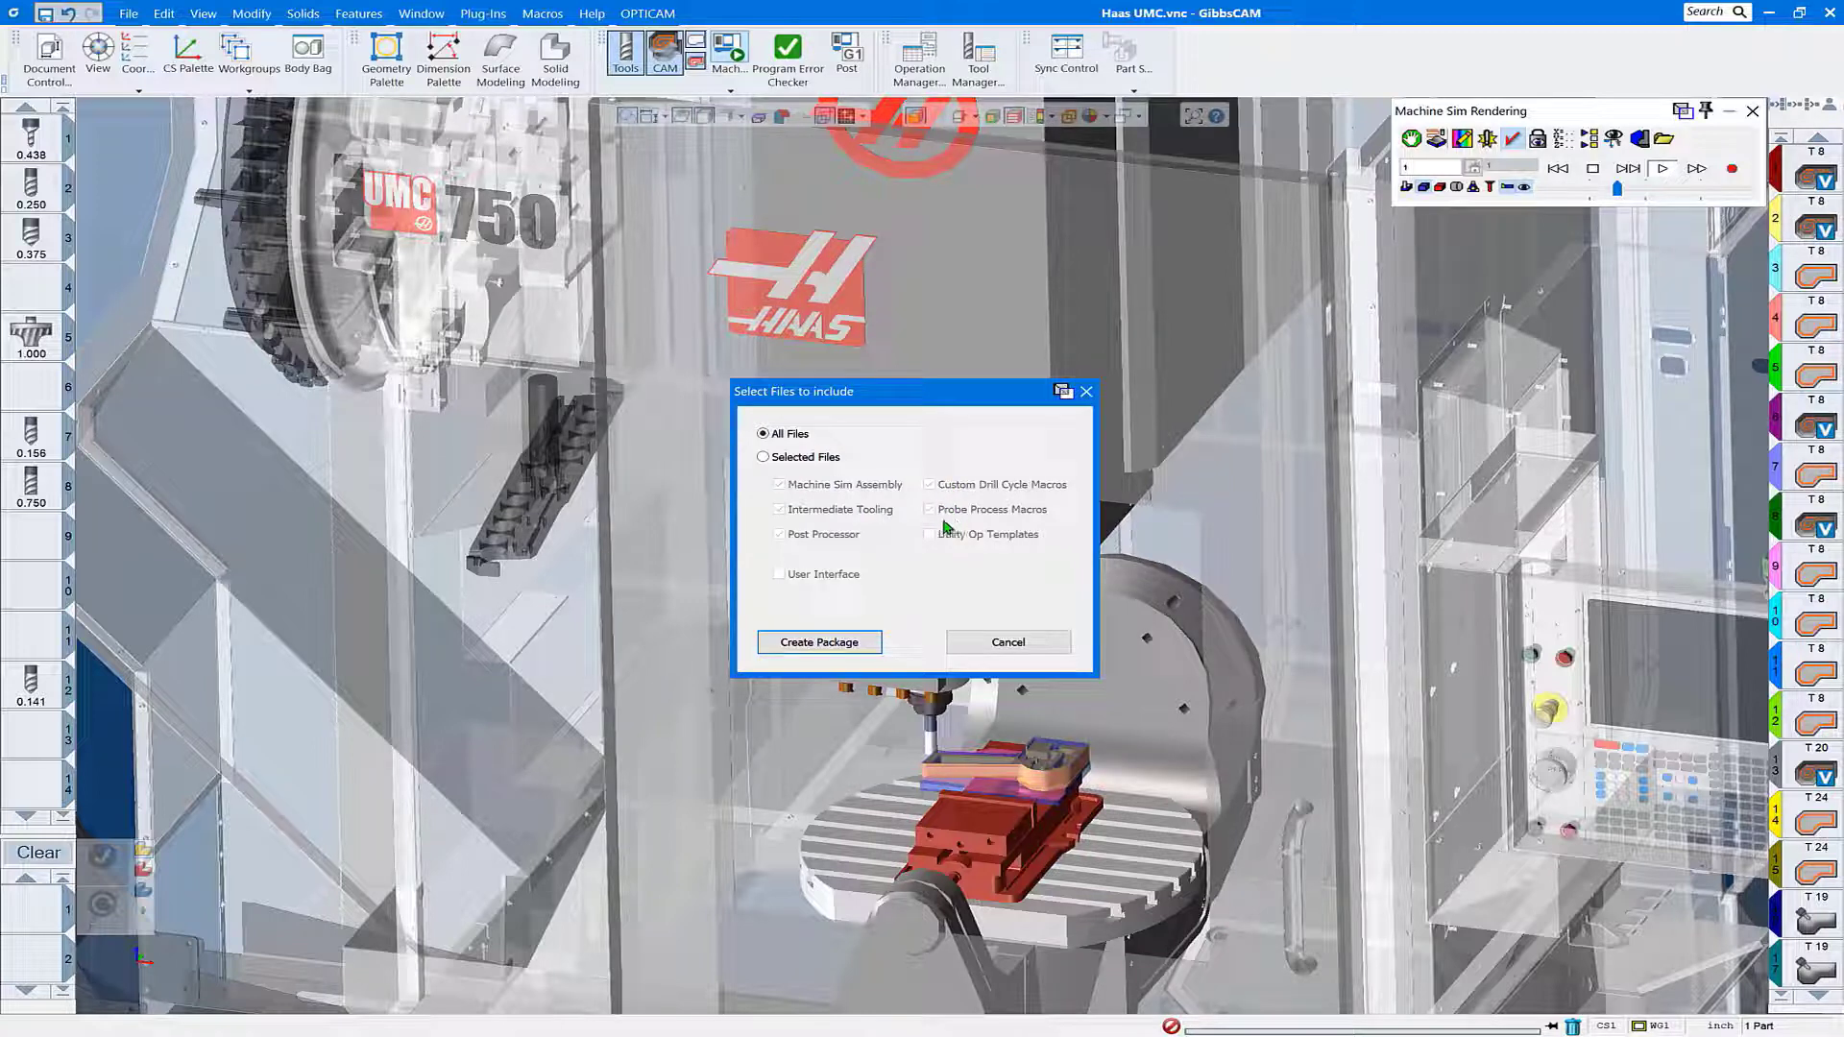
click(849, 650)
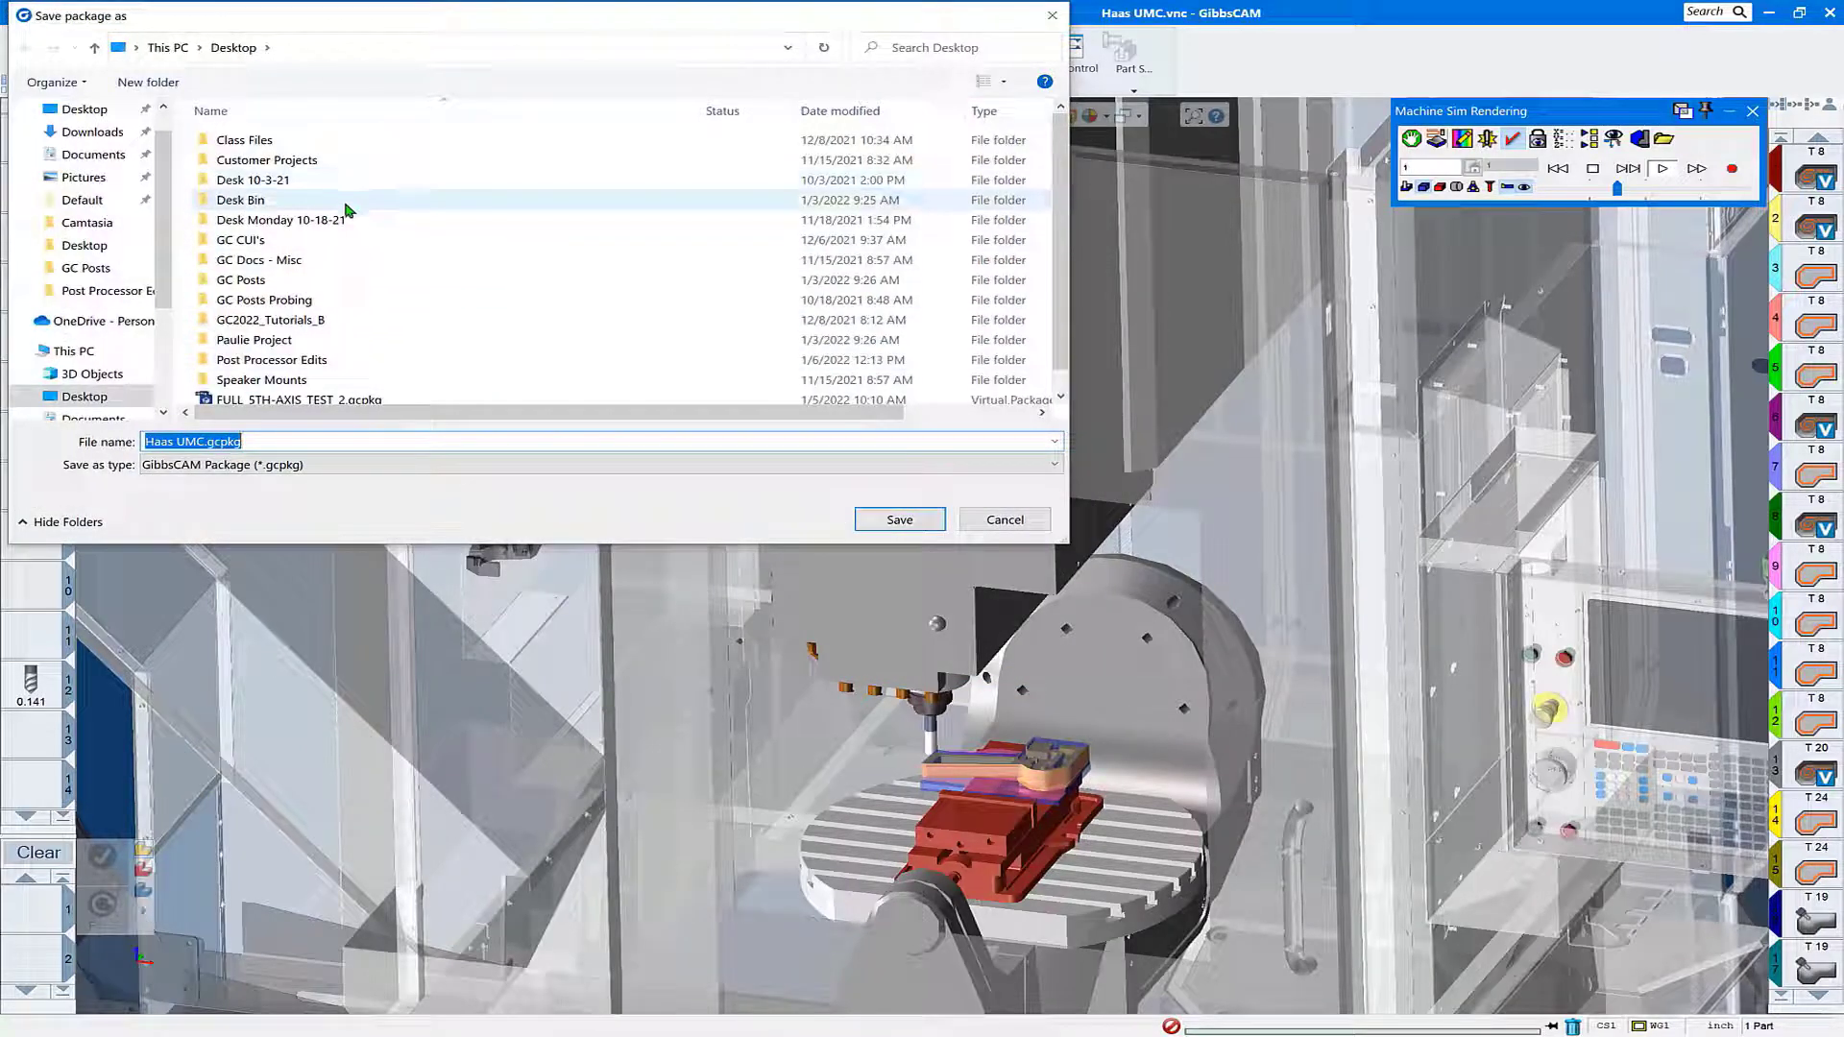
Save the package as Haas UMC.gcpkg inside the Post Processor Edits folder.
double_click(309, 360)
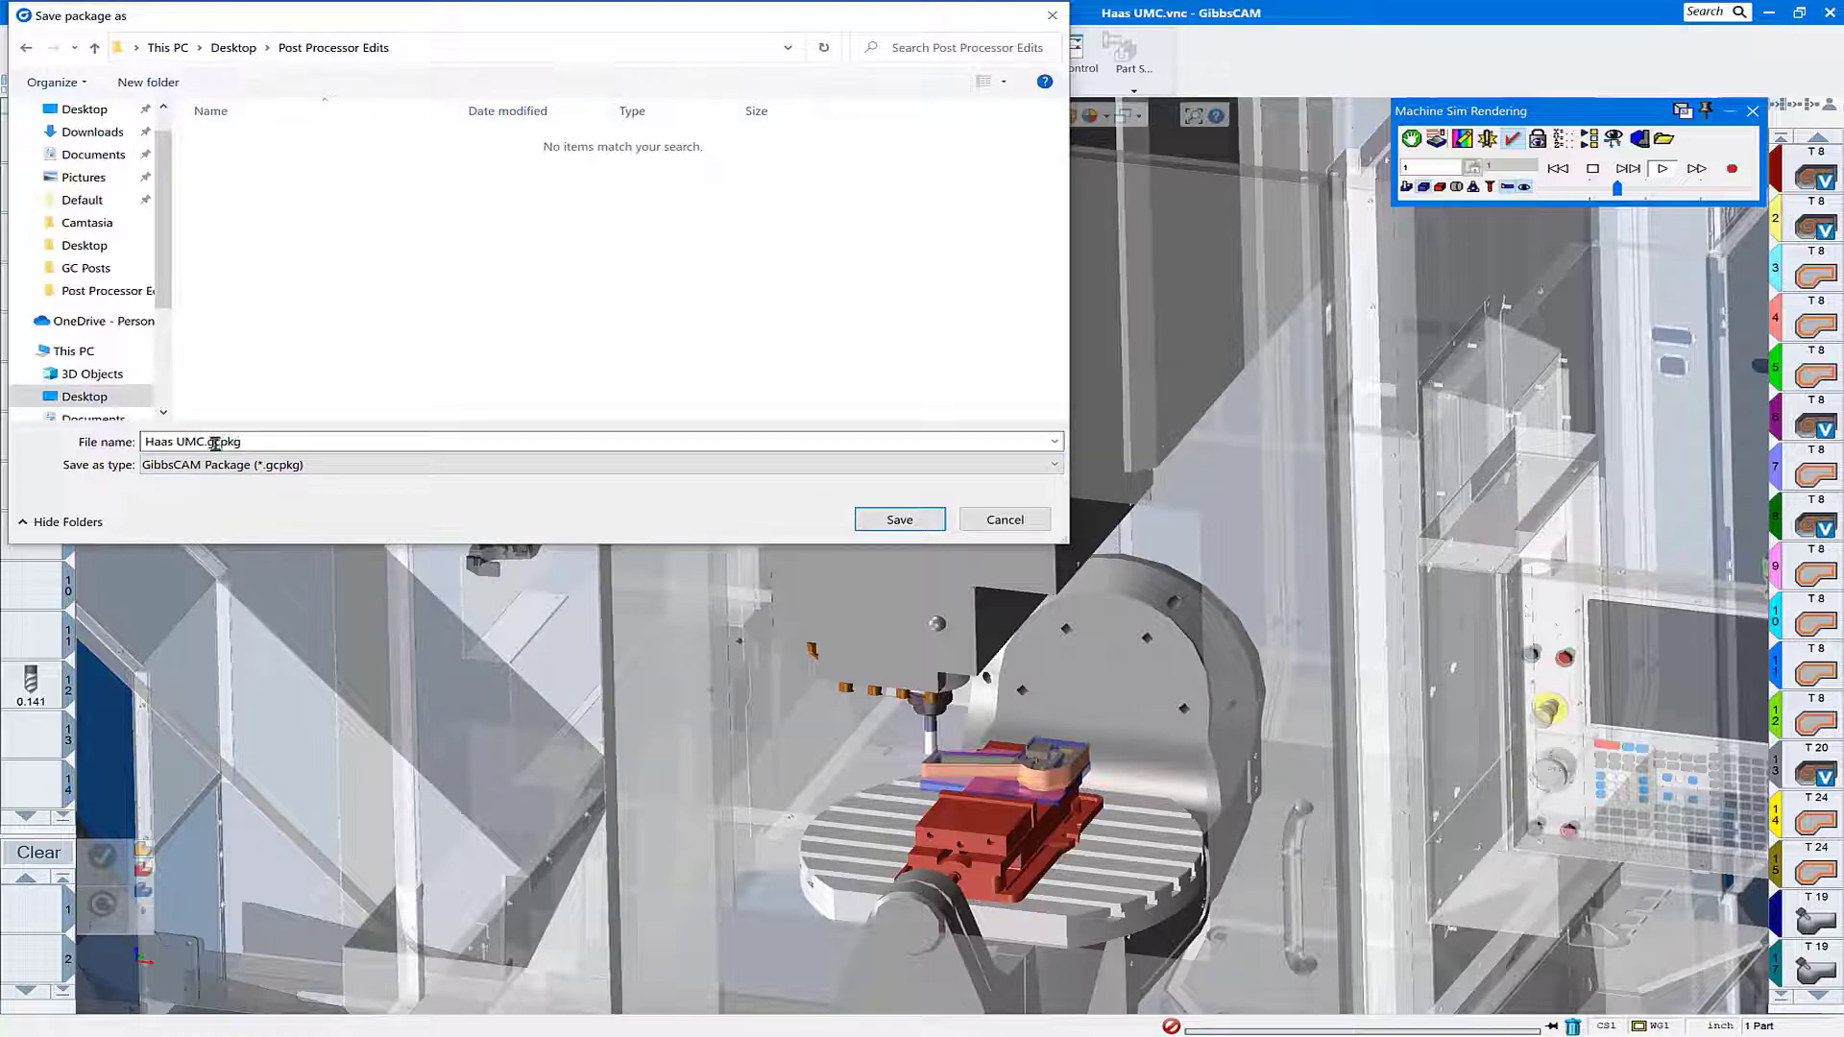
key(ctrl+a)
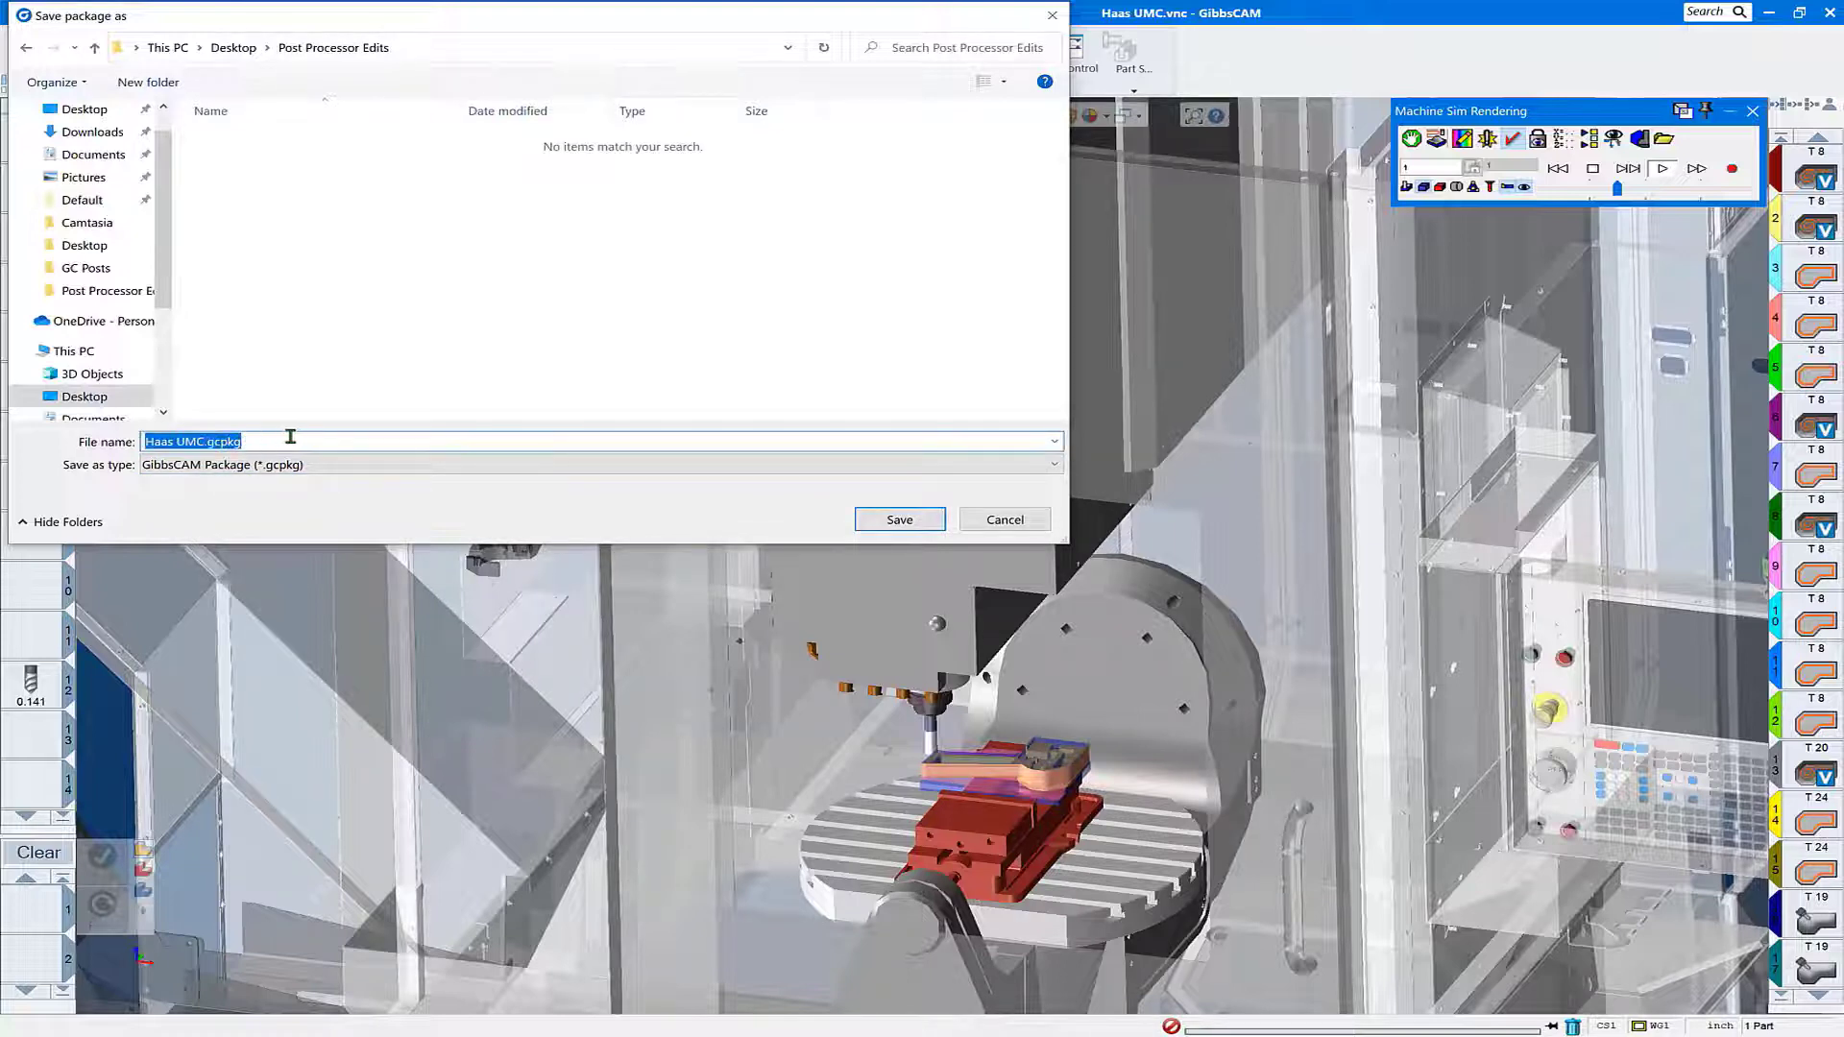
click(907, 523)
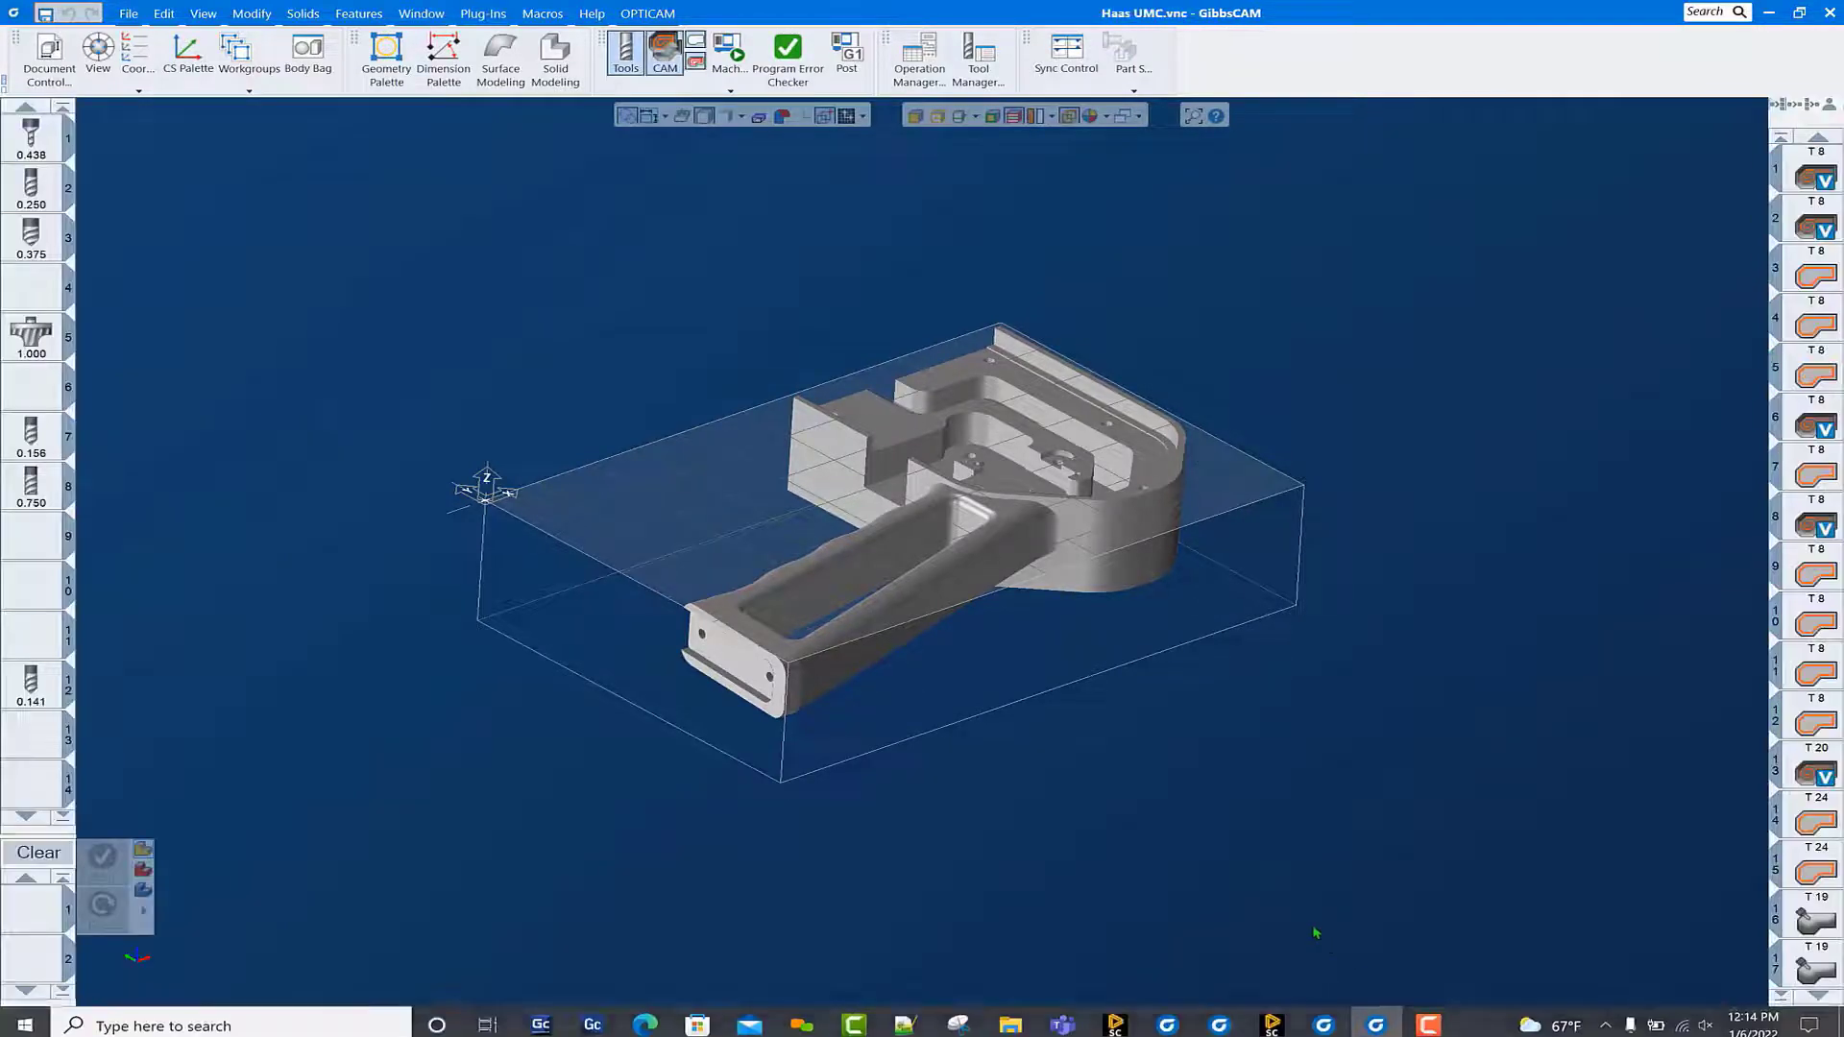
Open Post Processor Edits in File Explorer and check Haas UMC.gcpkg, Haas UMC.NCF and Haas UMC-Edited.NCF.
click(1010, 1020)
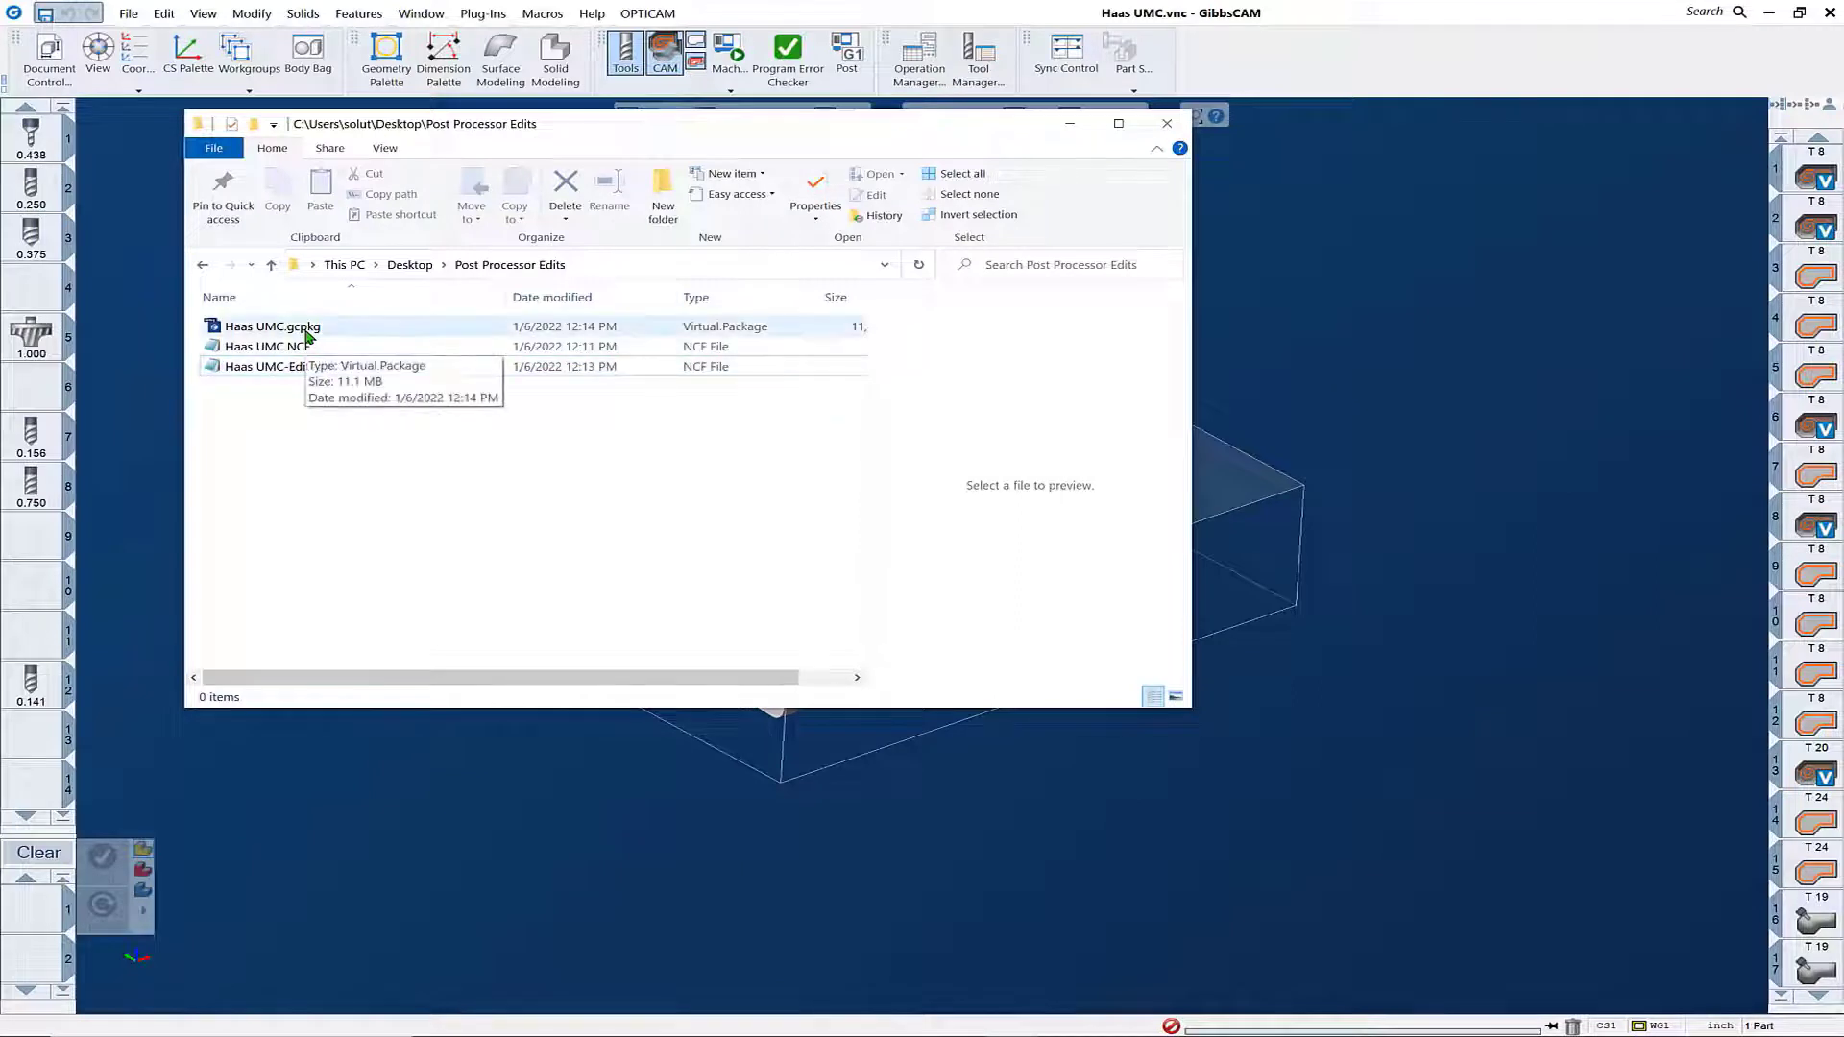
click(298, 373)
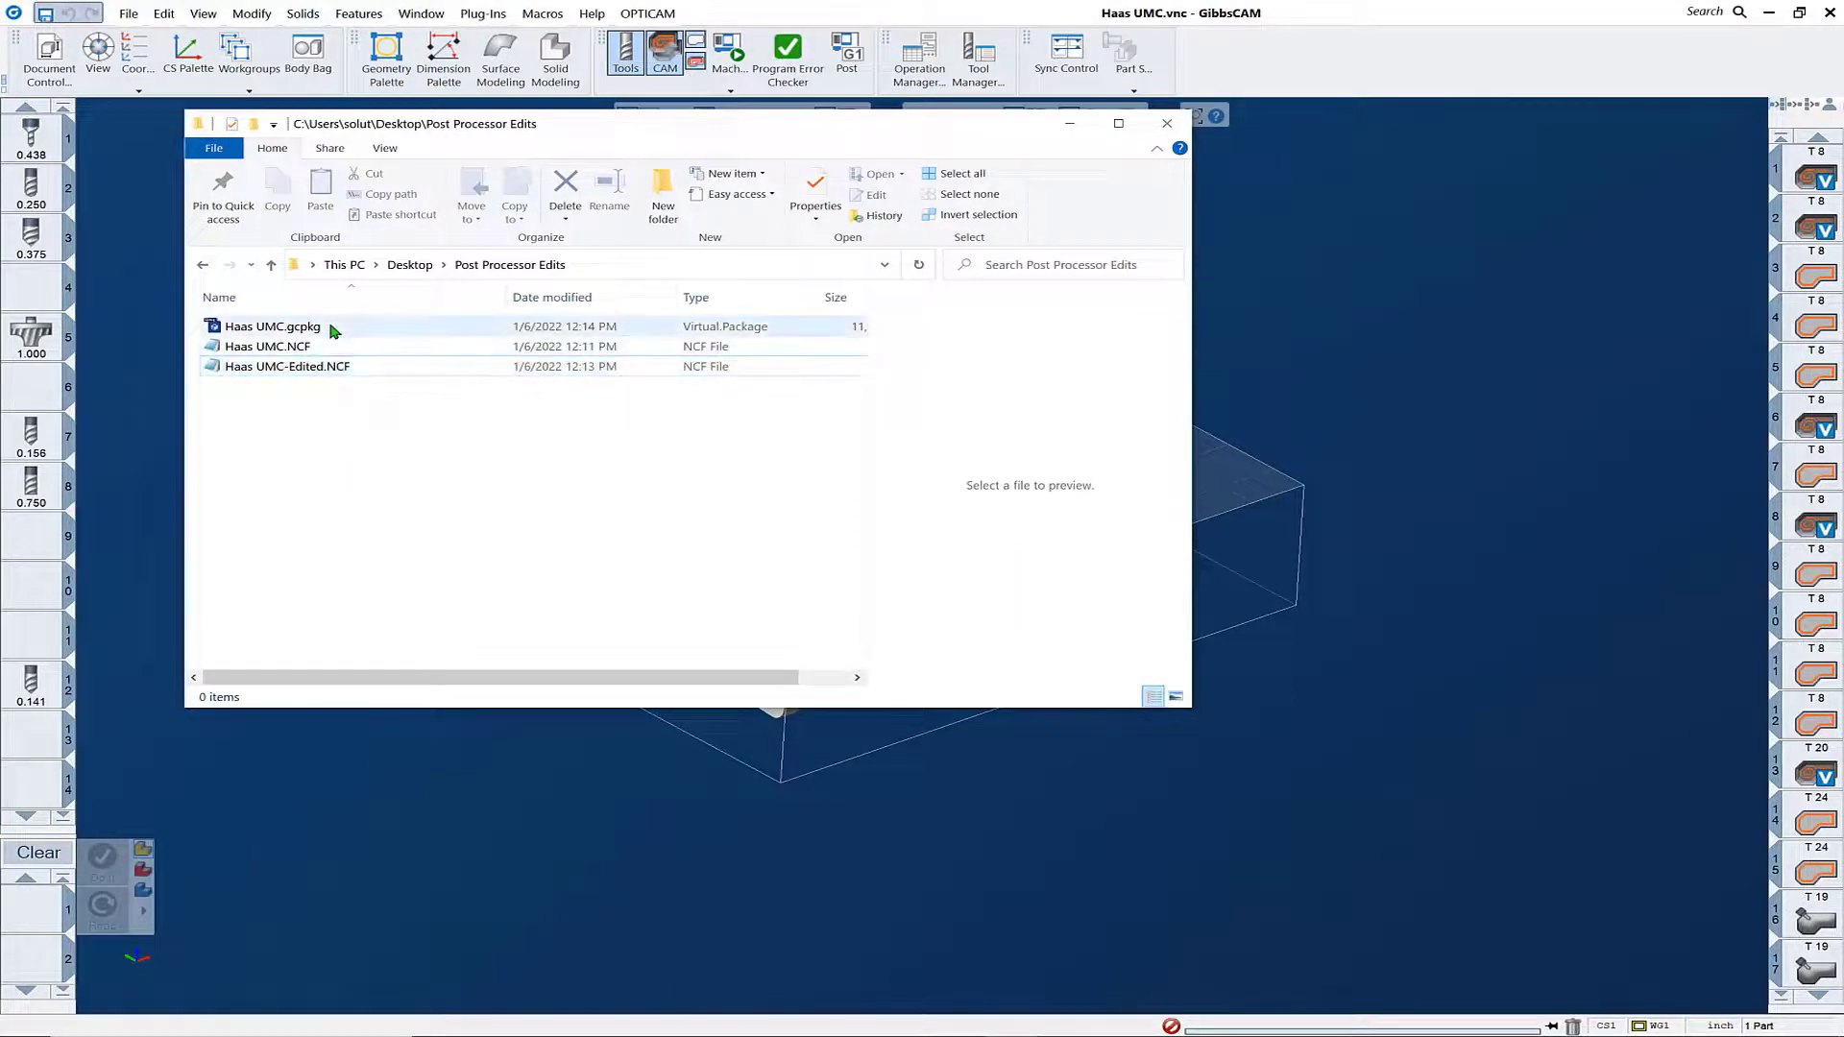
click(677, 440)
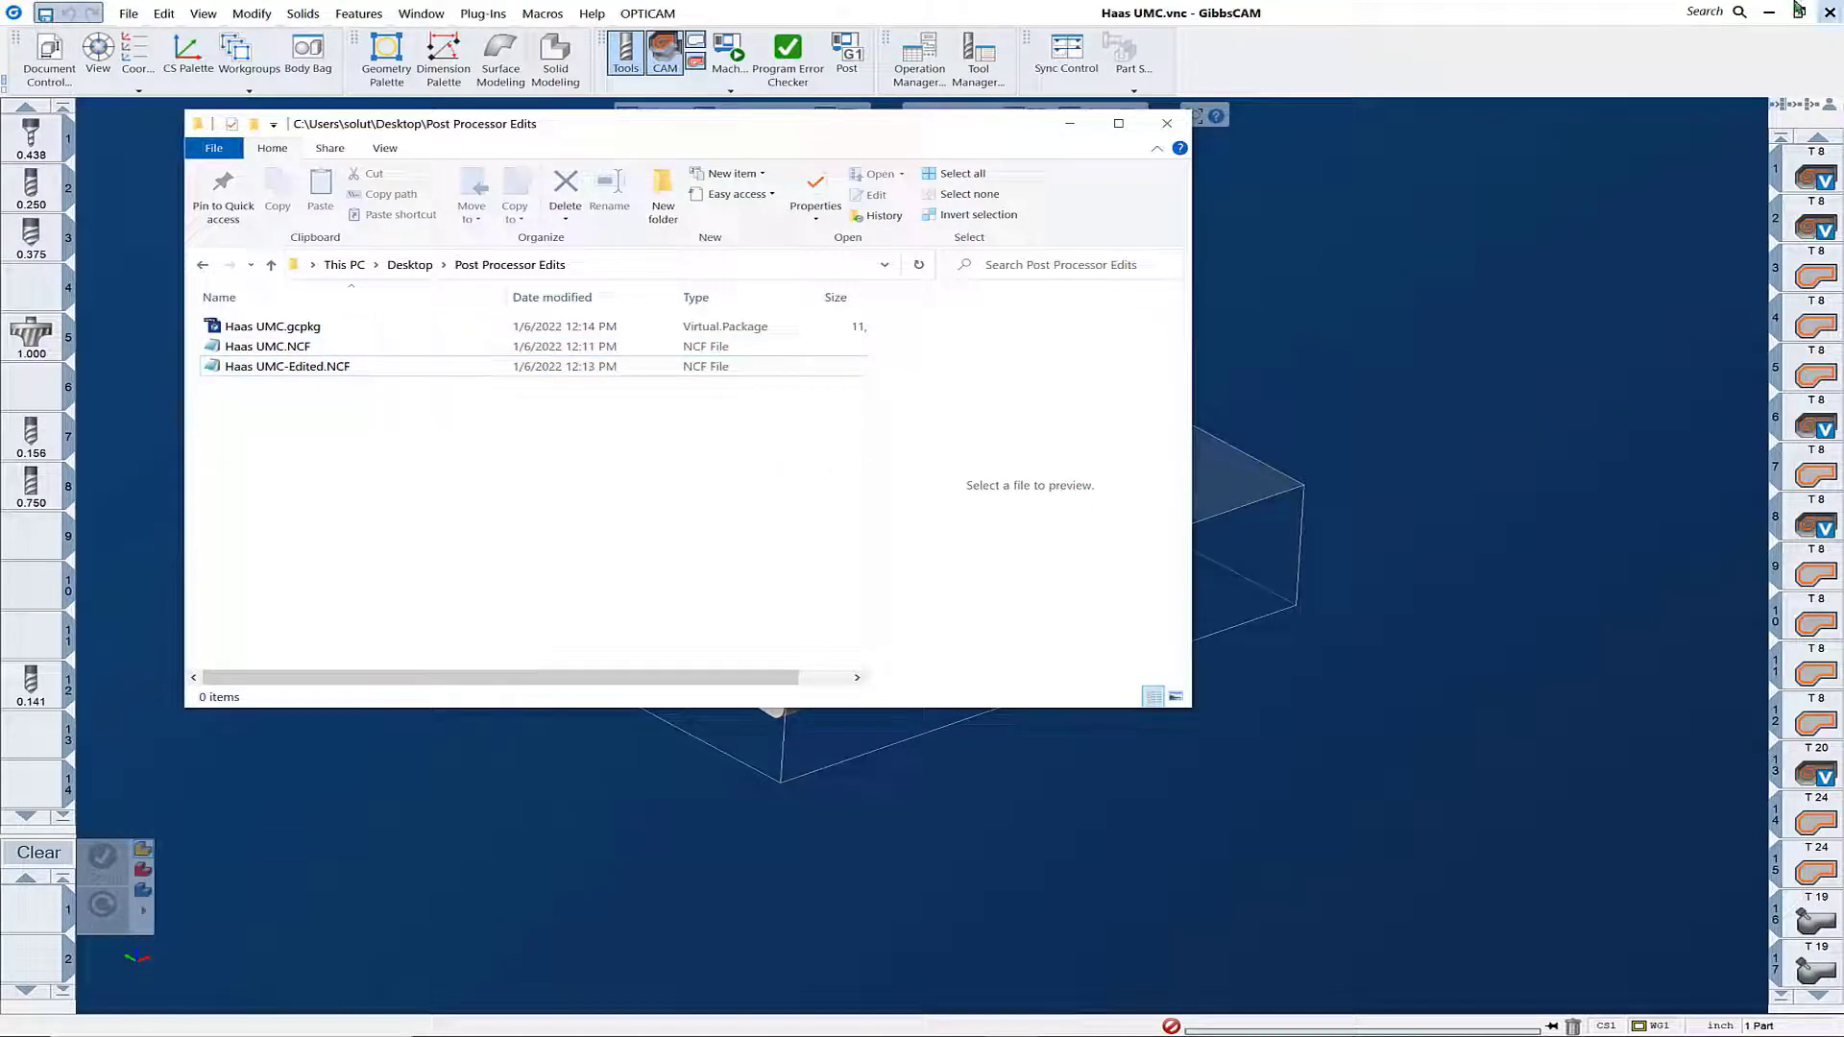